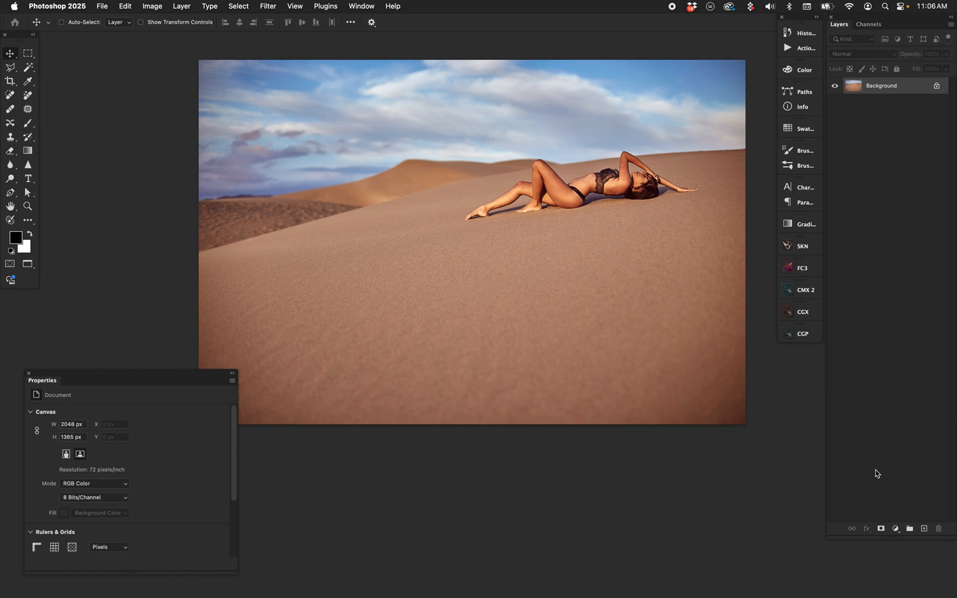
Step: Add a Selective Color adjustment layer above the Background, make its properties easy to reach, and set the method to Absolute
left_click(895, 528)
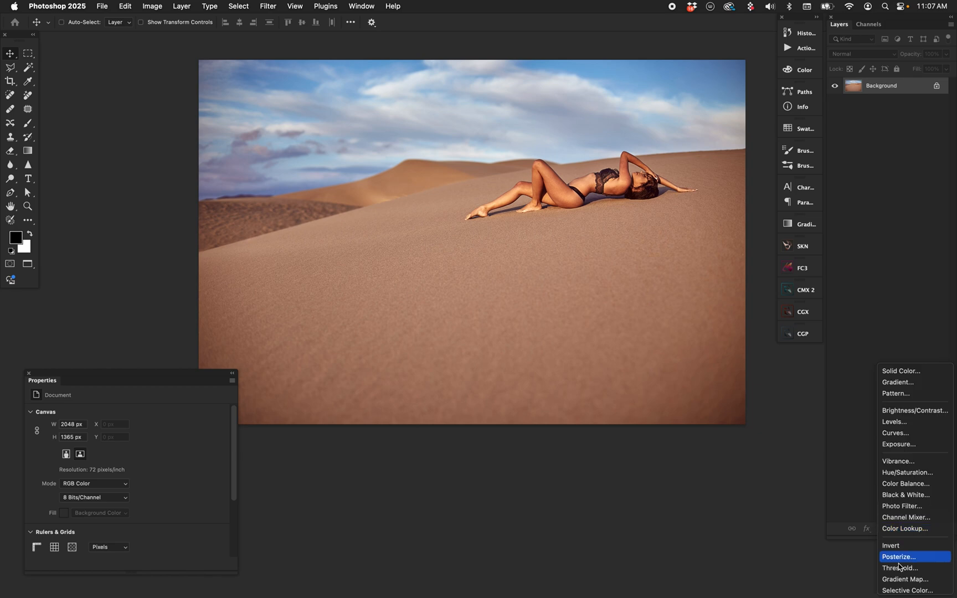
left_click(897, 590)
left_click(143, 376)
left_click_drag(142, 377, 143, 372)
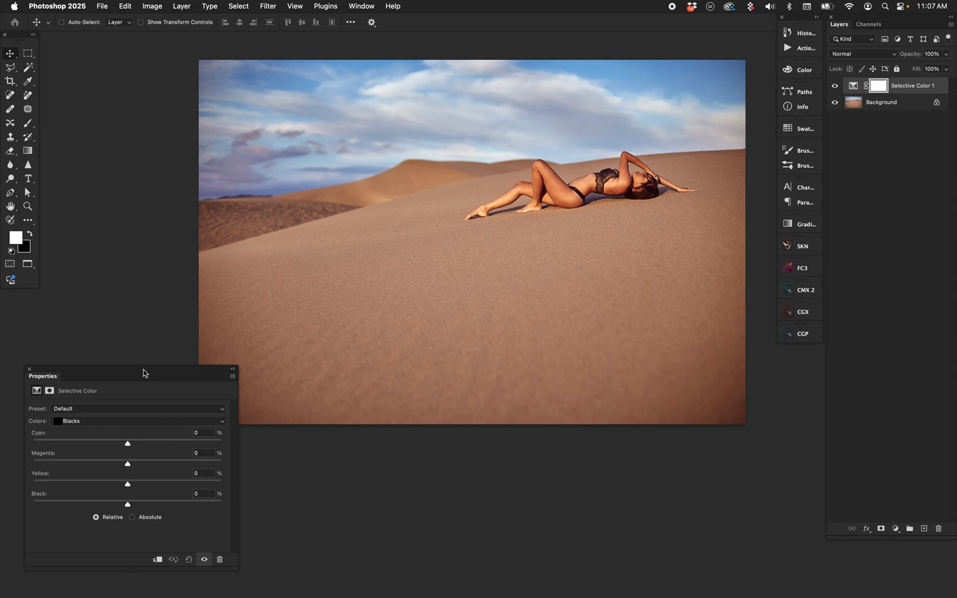
left_click_drag(143, 372, 143, 338)
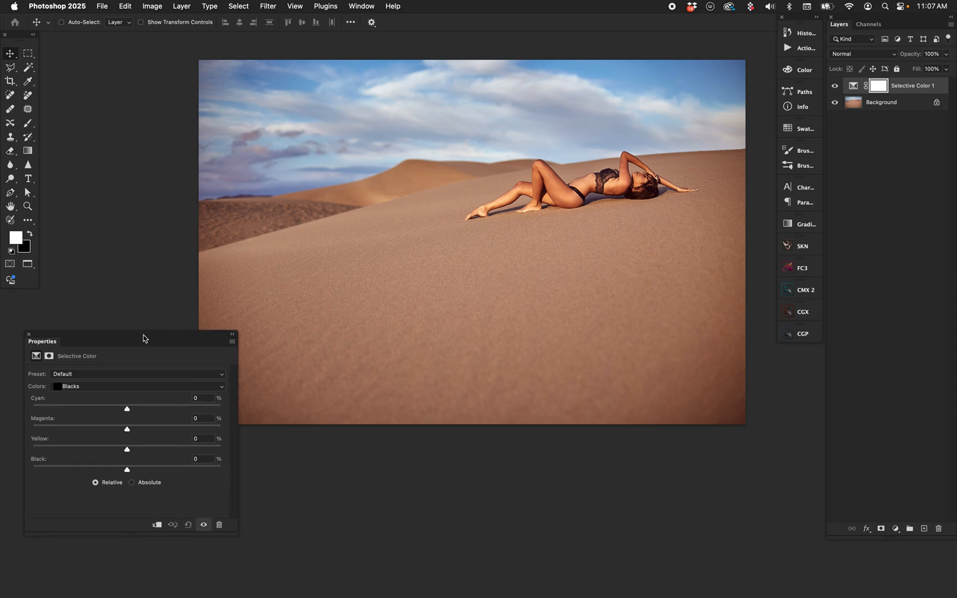
left_click_drag(237, 531, 236, 561)
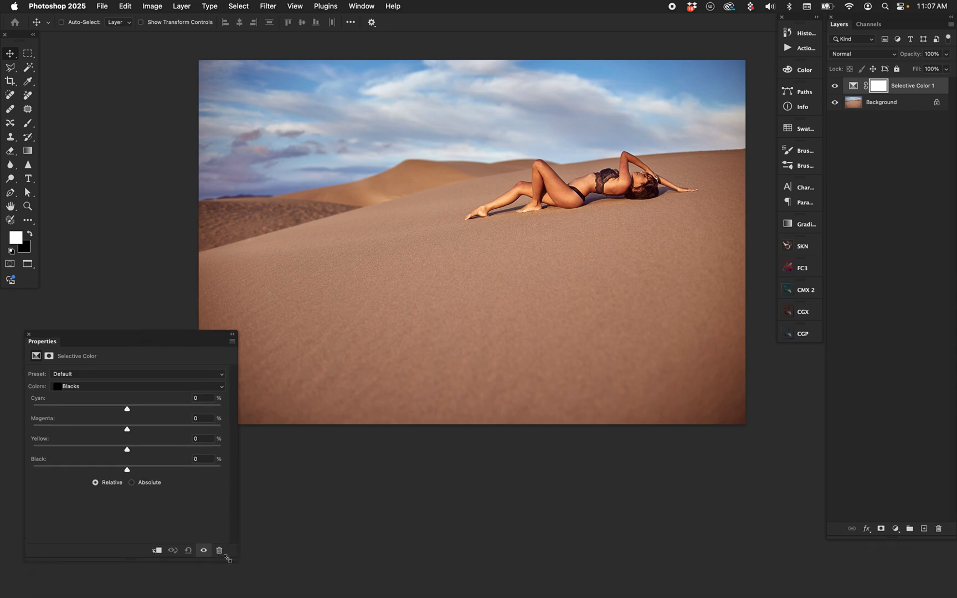
left_click(132, 482)
Step: Set Black to +100% for the Blacks and Neutrals ranges of the Selective Color adjustment
left_click(110, 388)
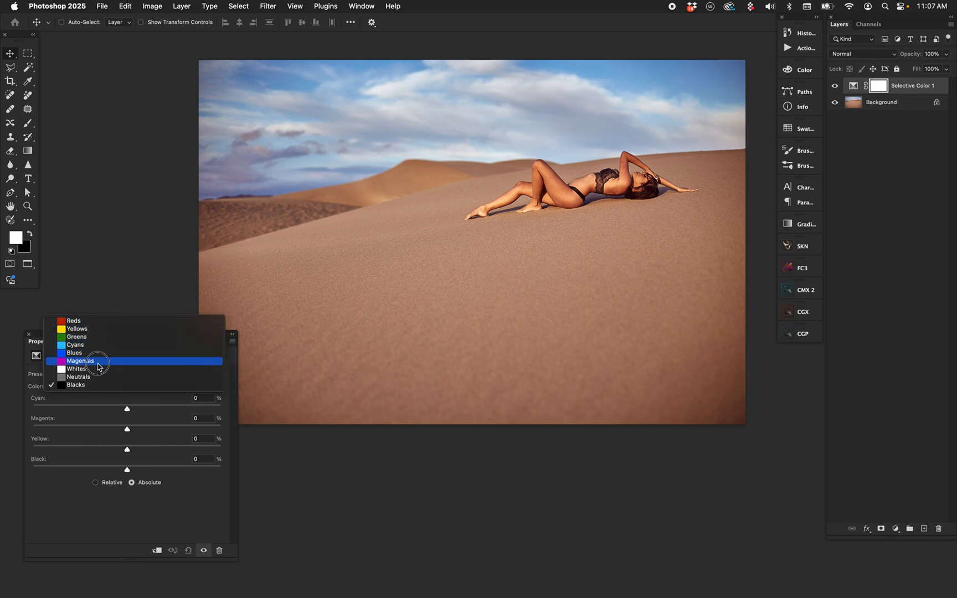
left_click(71, 515)
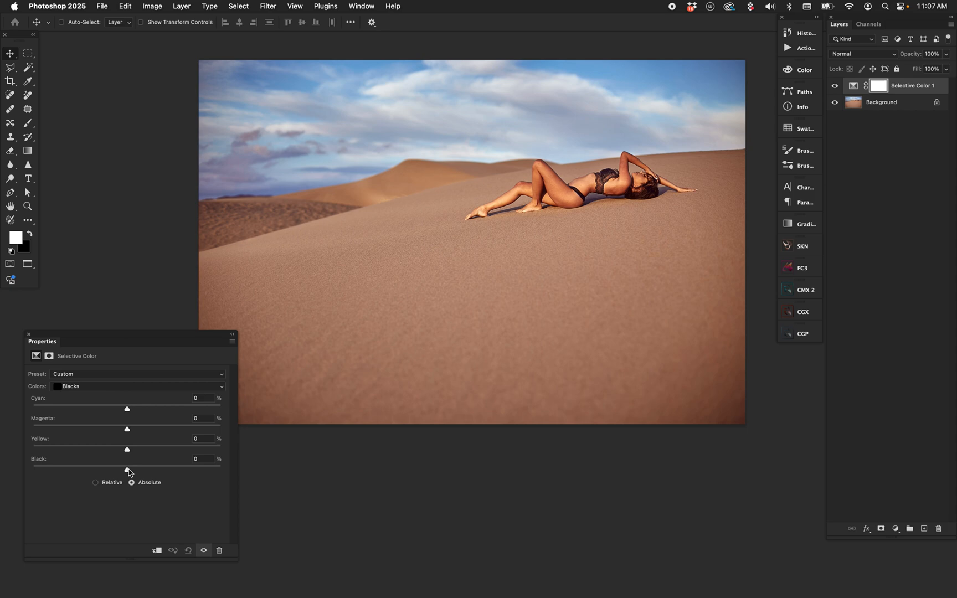
left_click_drag(126, 469, 294, 468)
left_click(157, 389)
left_click(155, 376)
left_click_drag(126, 469, 295, 468)
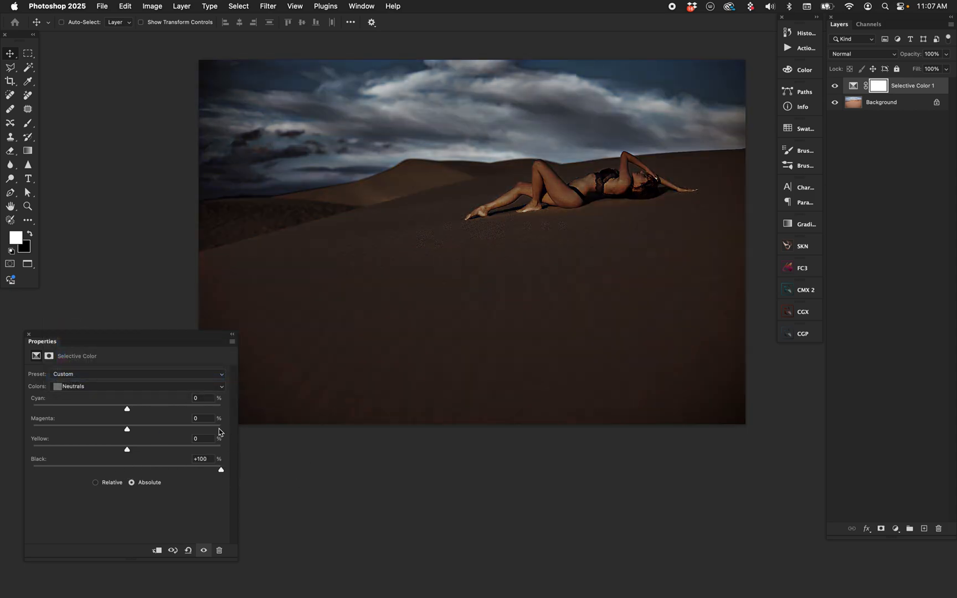
Step: Set Black to +100% for the Whites and Magentas ranges of the Selective Color adjustment
left_click(137, 386)
left_click(136, 377)
left_click_drag(127, 469, 295, 468)
left_click(105, 388)
left_click(102, 376)
left_click_drag(127, 469, 269, 469)
Step: Set Black to +100% for the Blues and Cyans ranges of the Selective Color adjustment
left_click(166, 385)
left_click(162, 379)
left_click_drag(142, 472, 239, 470)
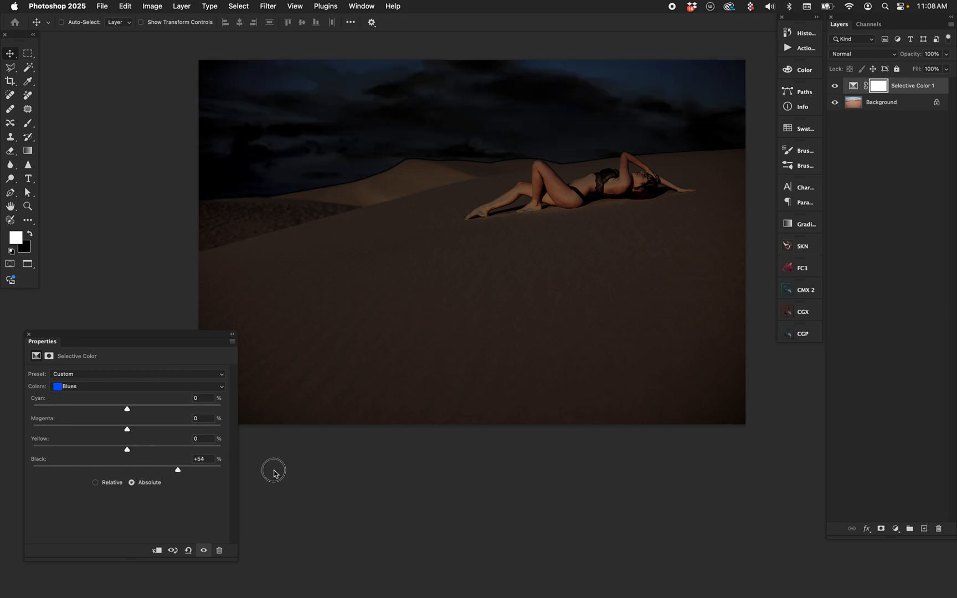
left_click(161, 387)
left_click(161, 377)
left_click_drag(126, 469, 278, 472)
Step: Set Black to +100% for the Greens and Yellows ranges of the Selective Color adjustment
left_click(161, 386)
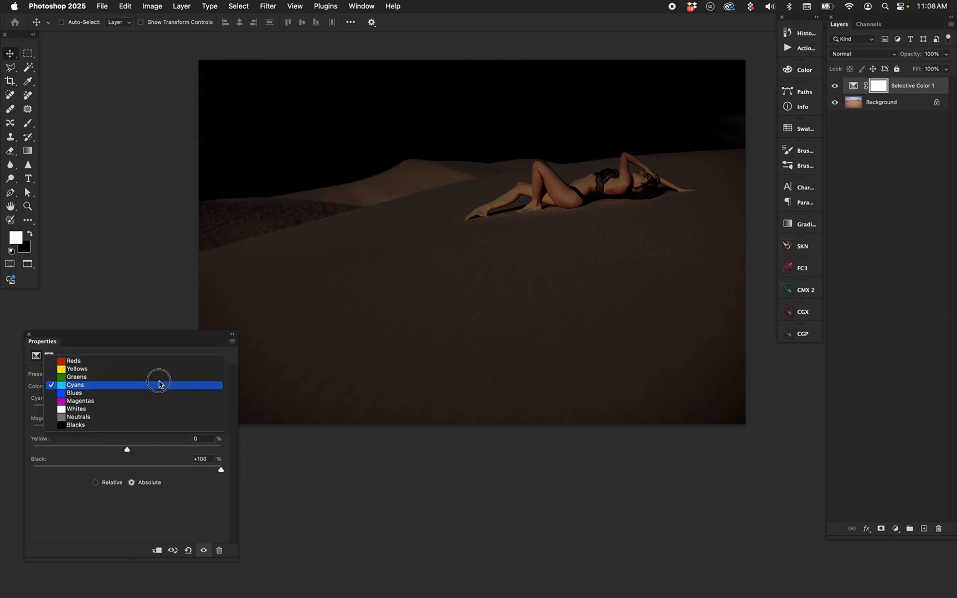
left_click(160, 380)
left_click_drag(129, 470, 305, 472)
left_click(142, 387)
left_click(139, 380)
left_click_drag(131, 470, 316, 465)
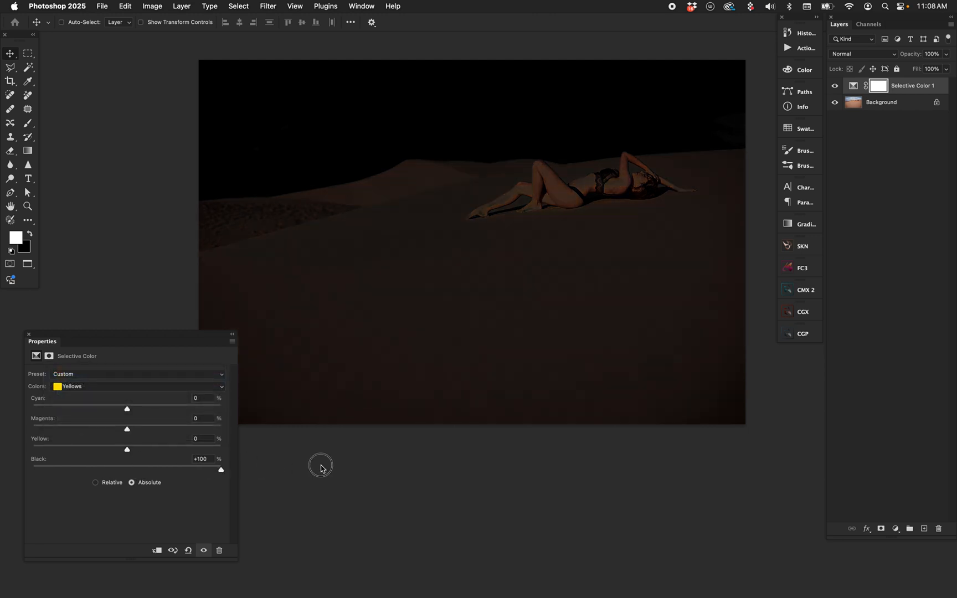
Step: Set Black to +100% for the Reds range and compare the Relative method with Absolute, keeping Absolute
left_click(128, 384)
left_click(127, 378)
left_click_drag(128, 469, 303, 472)
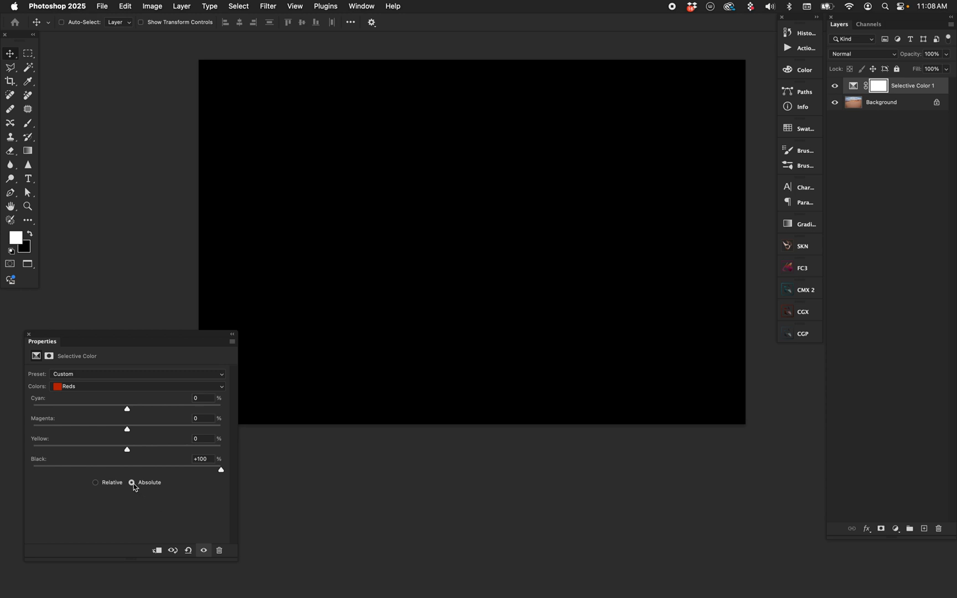
left_click(97, 483)
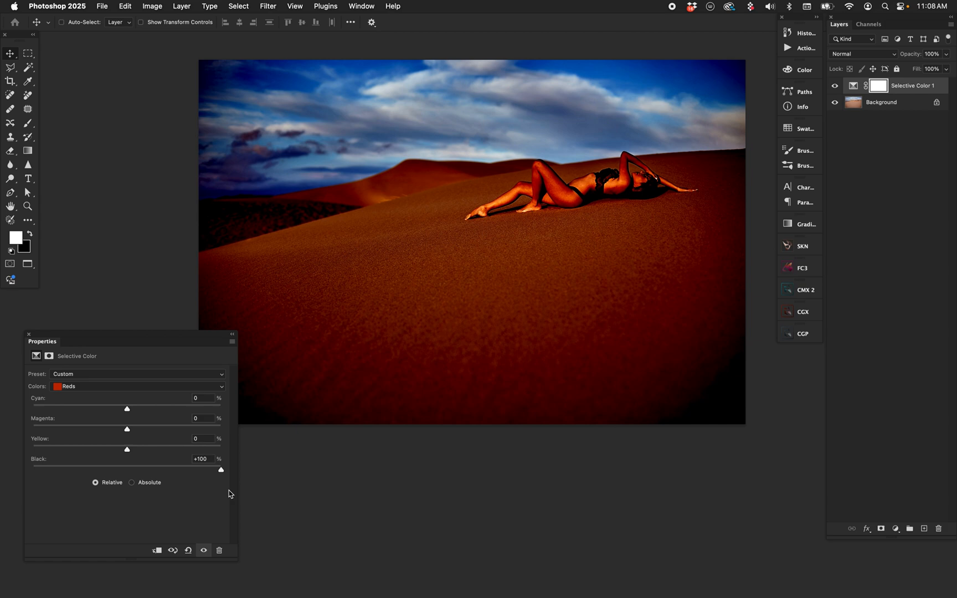
left_click(132, 483)
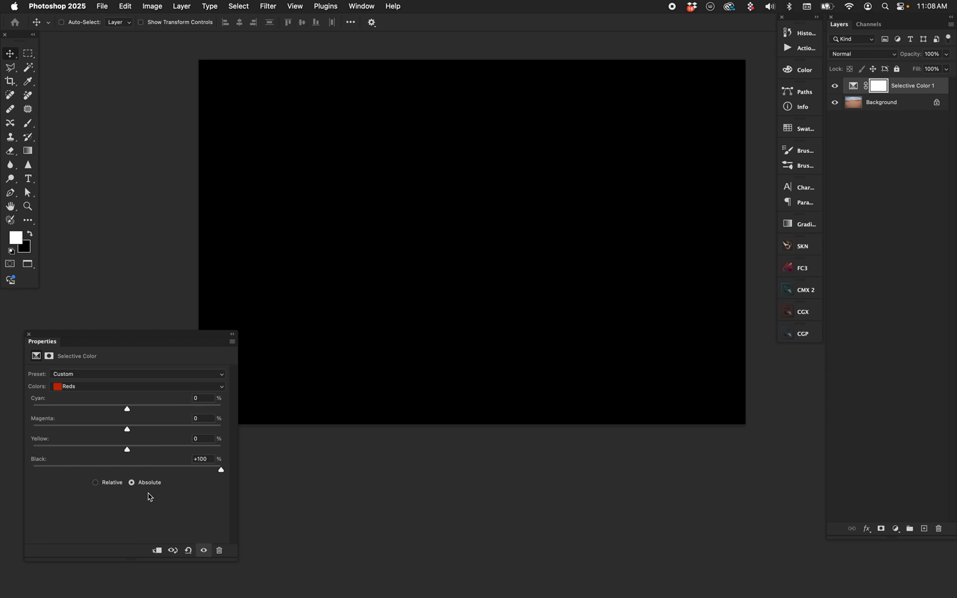
Step: Set Black to -100% for the Reds range to isolate the red tones of the photo as a mask
left_click(92, 387)
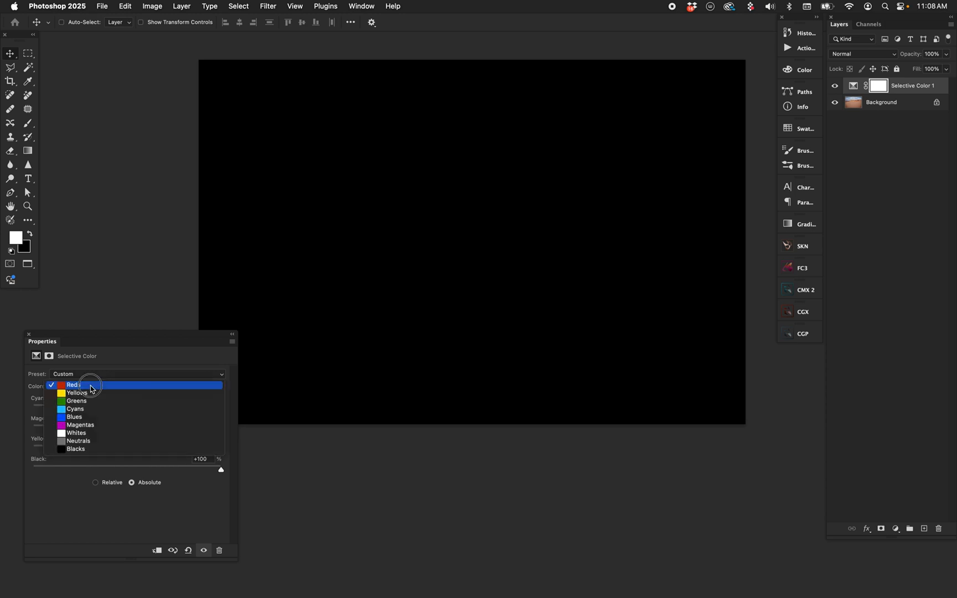
left_click(92, 388)
left_click_drag(221, 469, 3, 487)
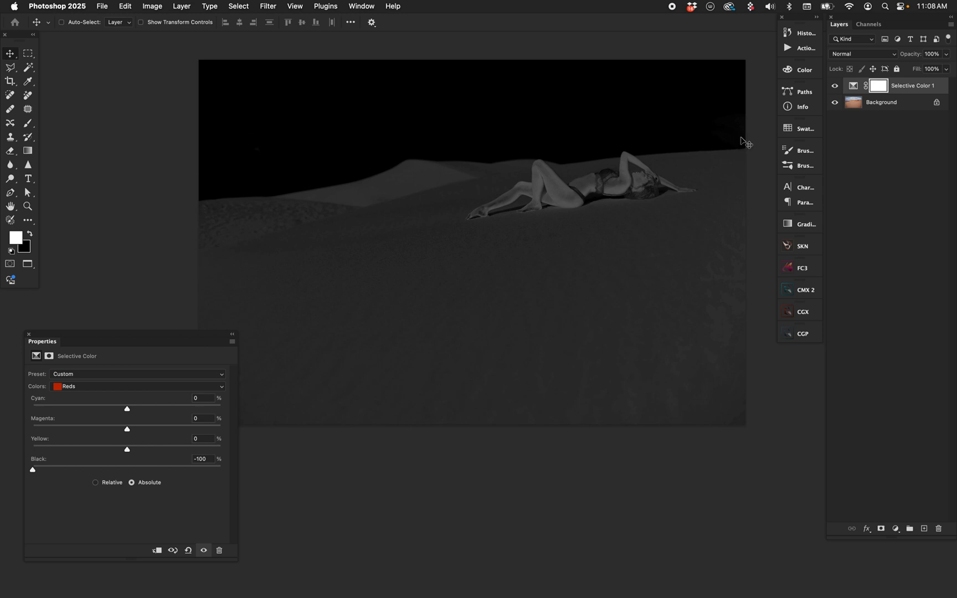
Step: Load the brightness of the RGB composite channel as a selection
left_click(869, 25)
left_click(352, 6)
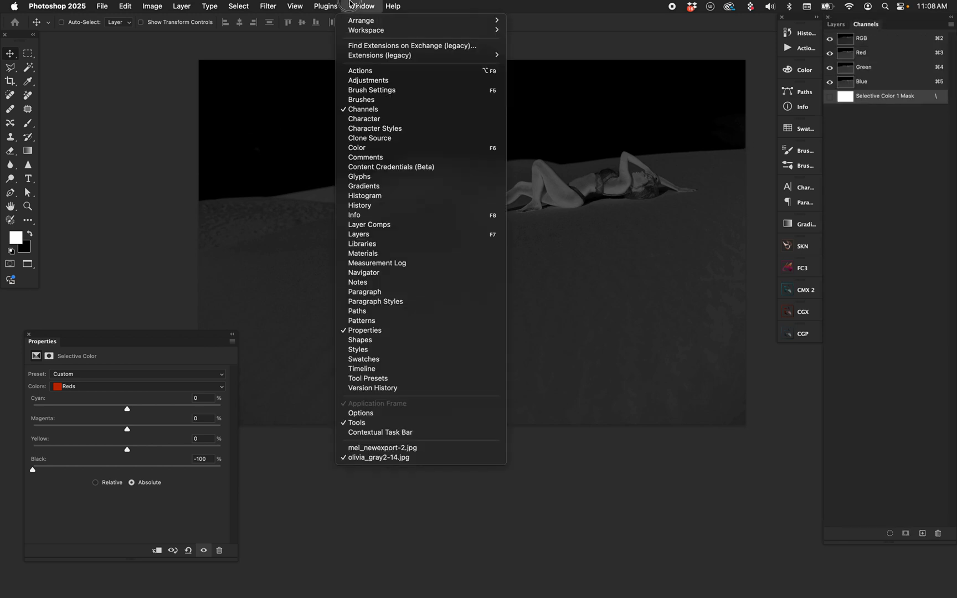
left_click(152, 124)
key("super")
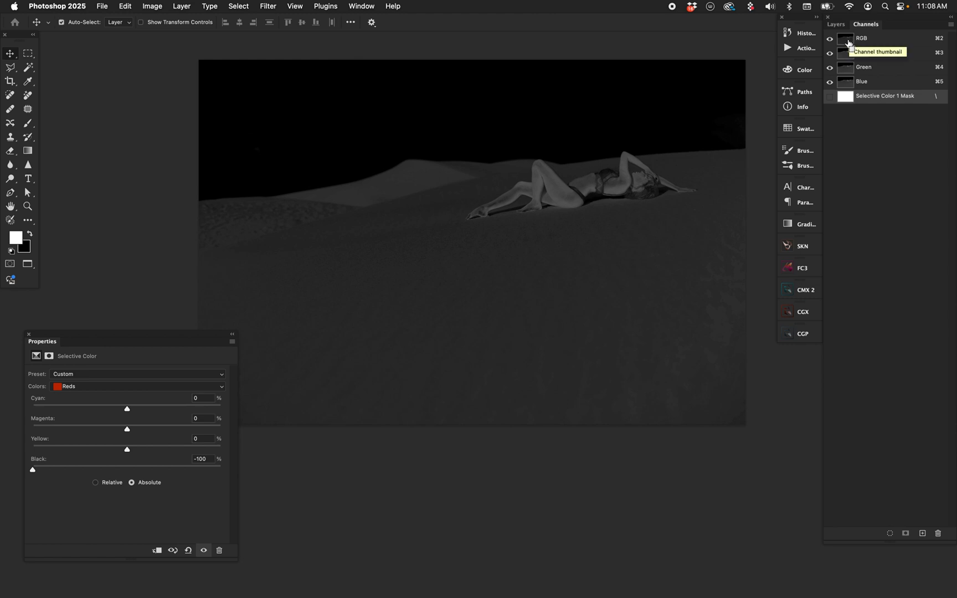
left_click(847, 43, "super")
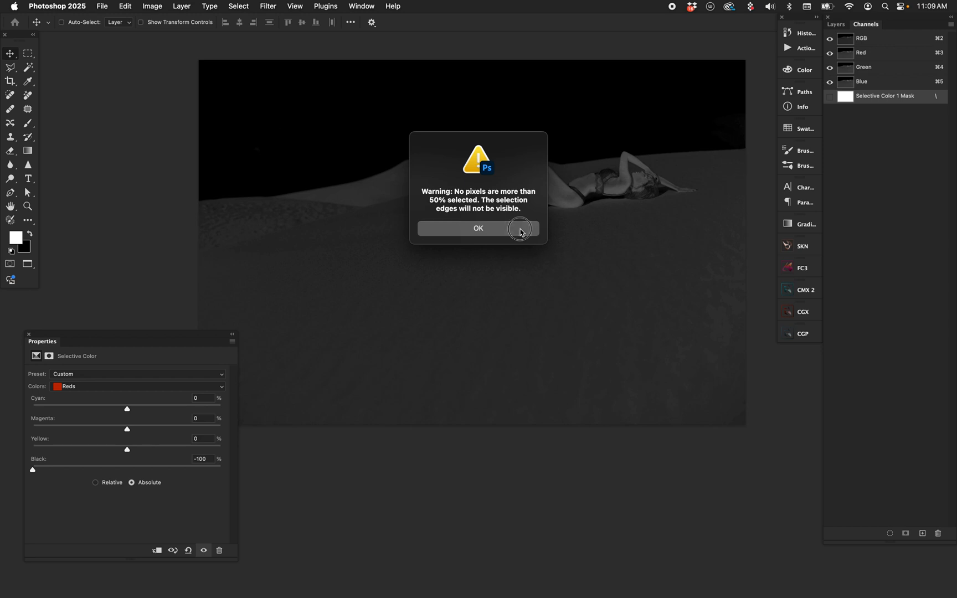
left_click(520, 232)
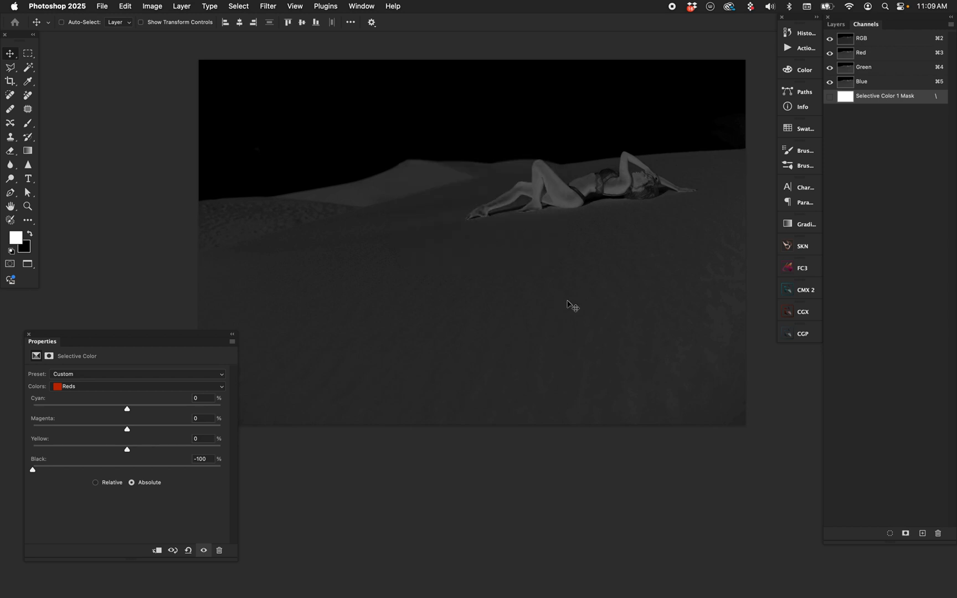
Step: Add a Hue/Saturation adjustment layer masked by the loaded selection, above the Selective Color layer
left_click(841, 25)
left_click(896, 530)
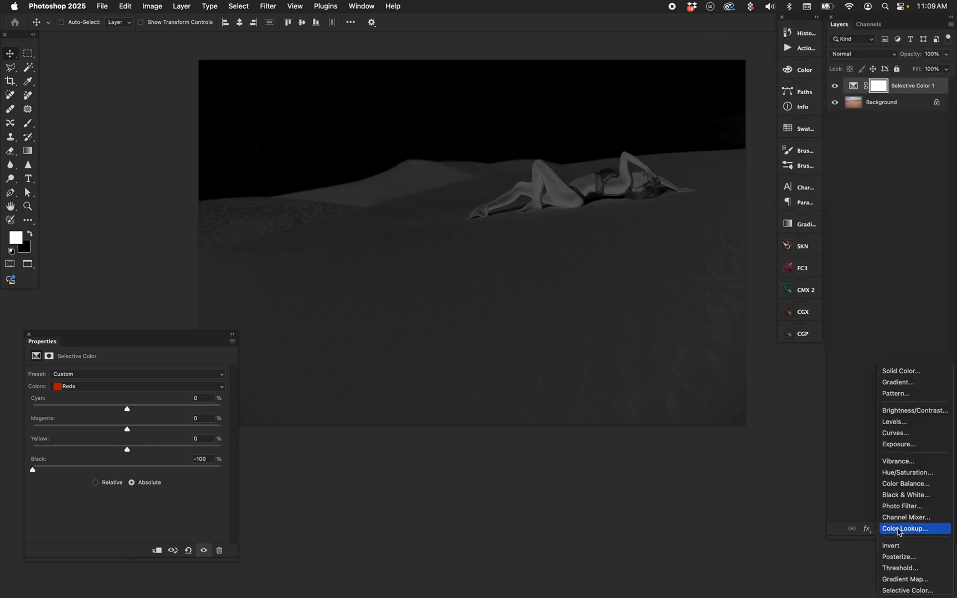
left_click(910, 472)
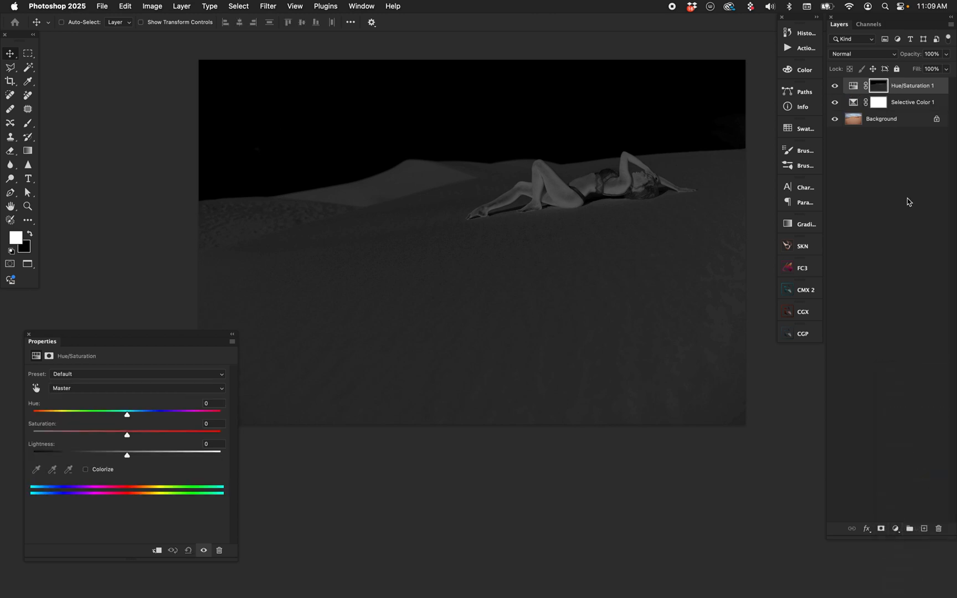
Step: Inspect the Hue/Saturation layer's mask on its own, hide the Selective Color layer, and return to the normal image view
left_click(878, 87)
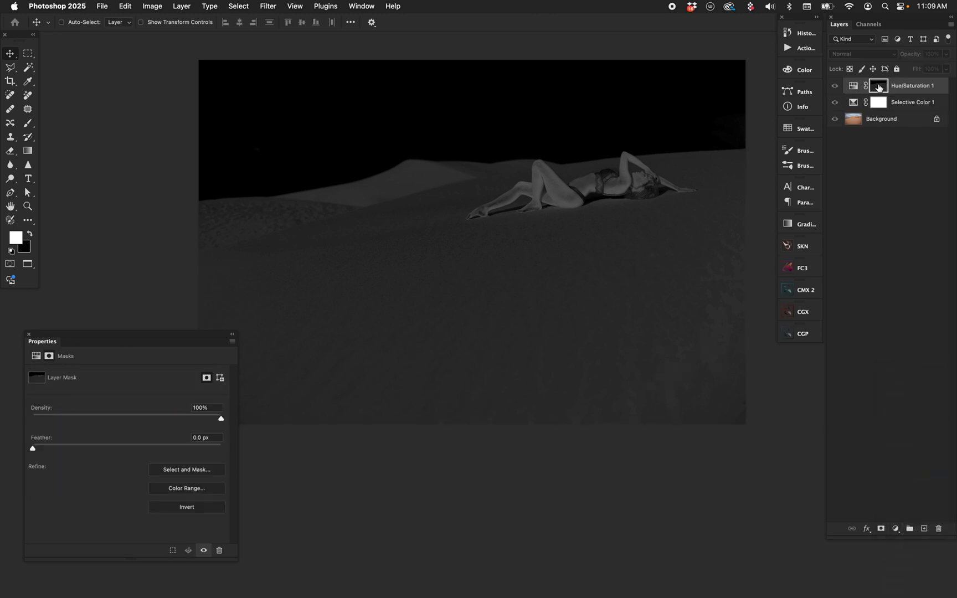
left_click(853, 103)
left_click(878, 87)
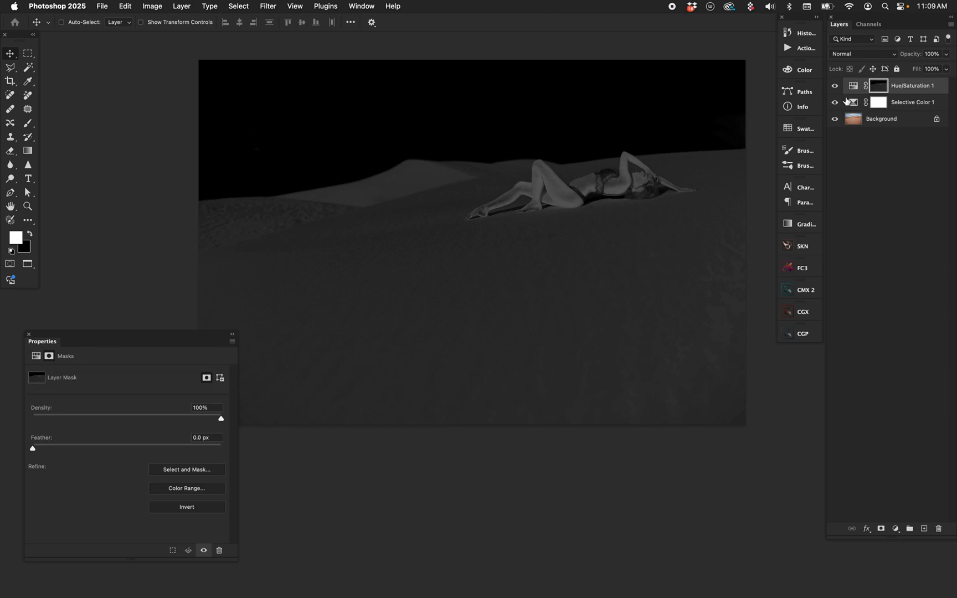
left_click(835, 101)
left_click(880, 90, "alt")
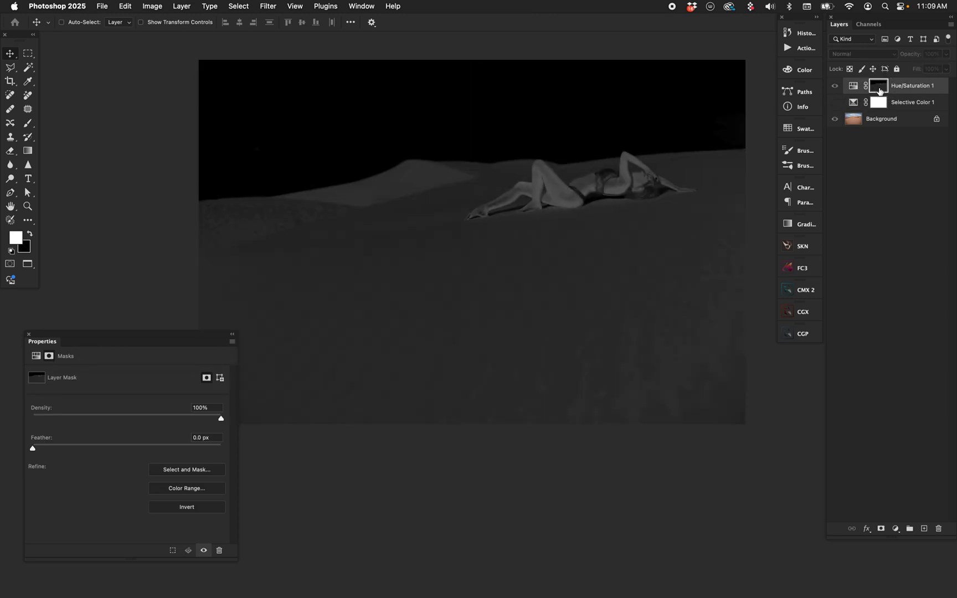
left_click(880, 90, "alt")
Step: Try raising the saturation through the red-tone mask and delete the Hue/Saturation layer
left_click(853, 86)
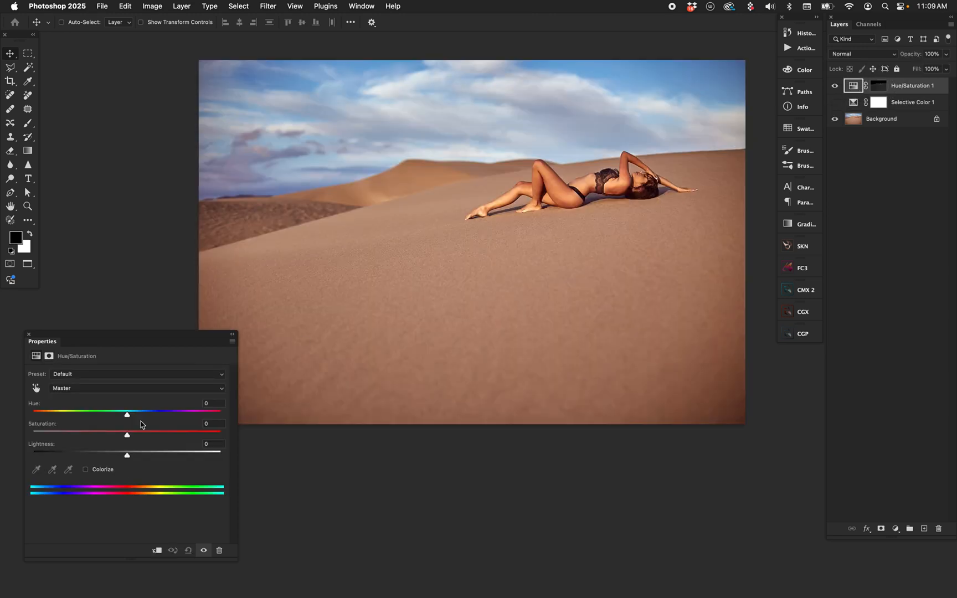
left_click_drag(142, 436, 252, 441)
left_click_drag(853, 86, 939, 528)
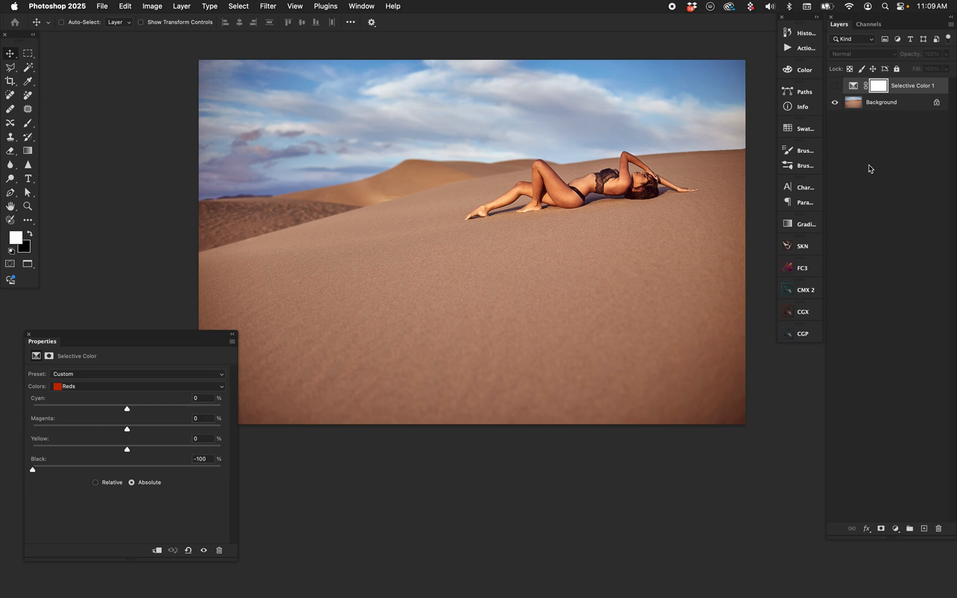
Step: Show the Selective Color layer again and set Black back to +100% for the Reds range
left_click(833, 86)
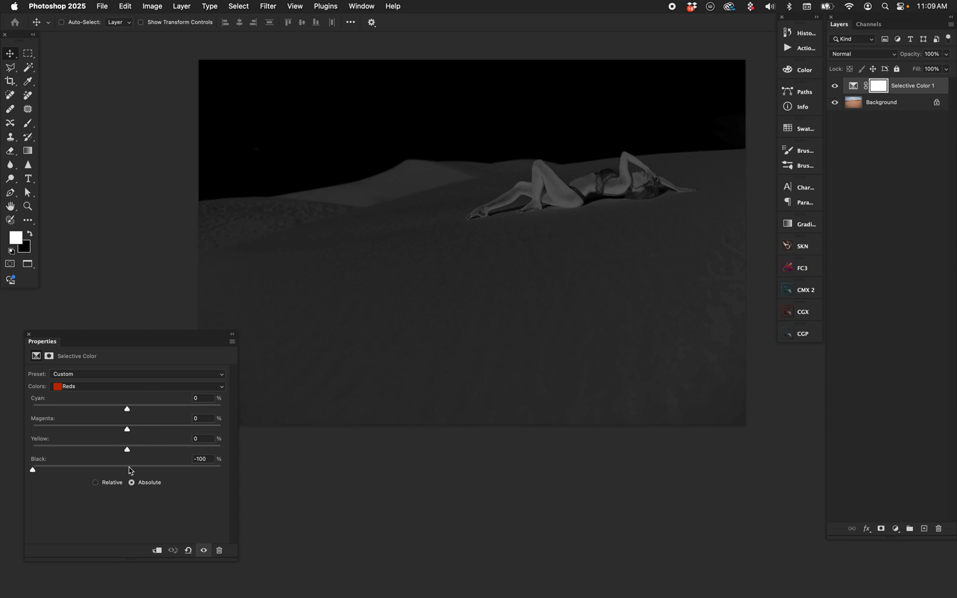
left_click(87, 388)
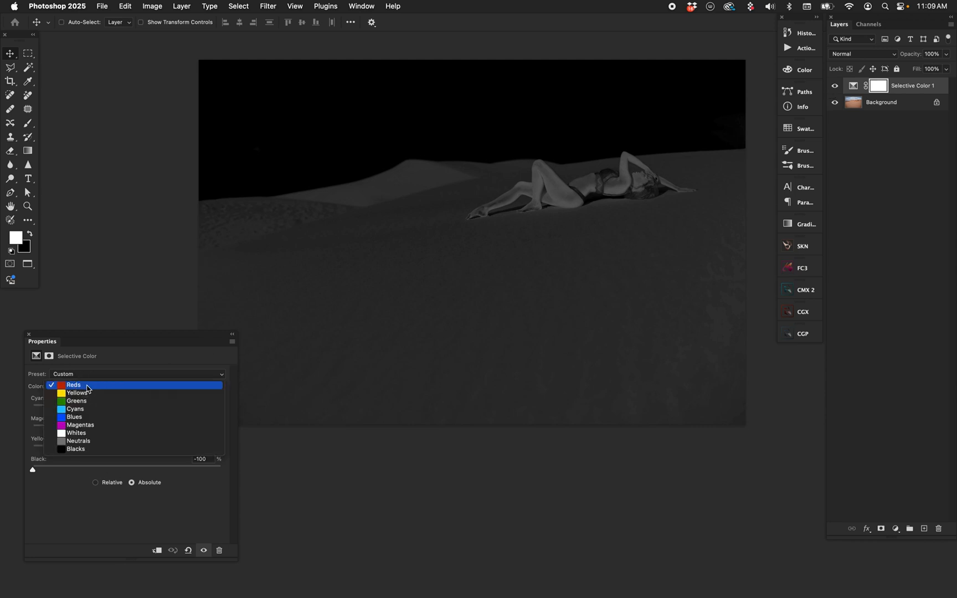
left_click(87, 388)
left_click_drag(34, 470, 260, 465)
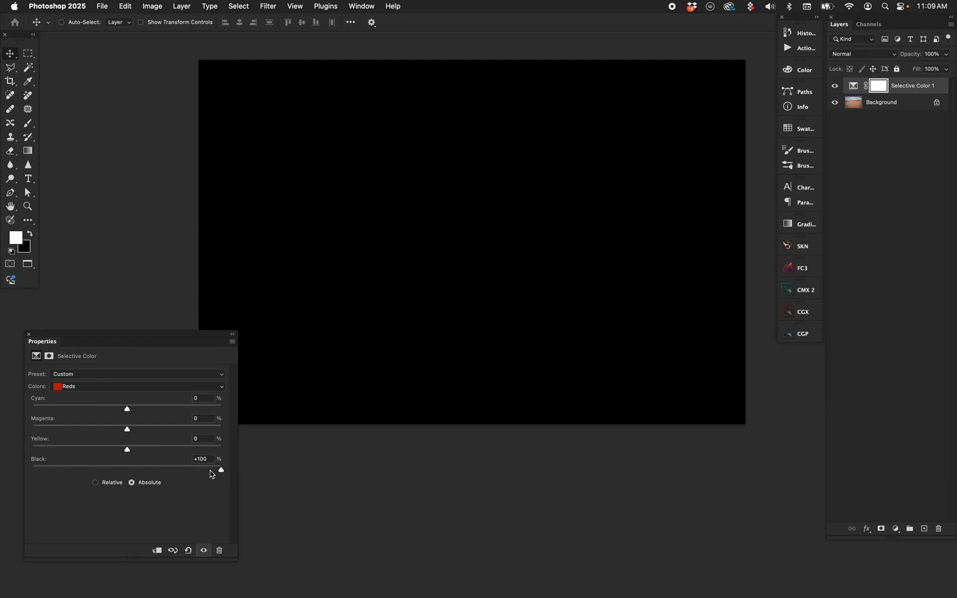
Step: Set Black to -100% for the Neutrals range to isolate the midtones of the photo
left_click(184, 389)
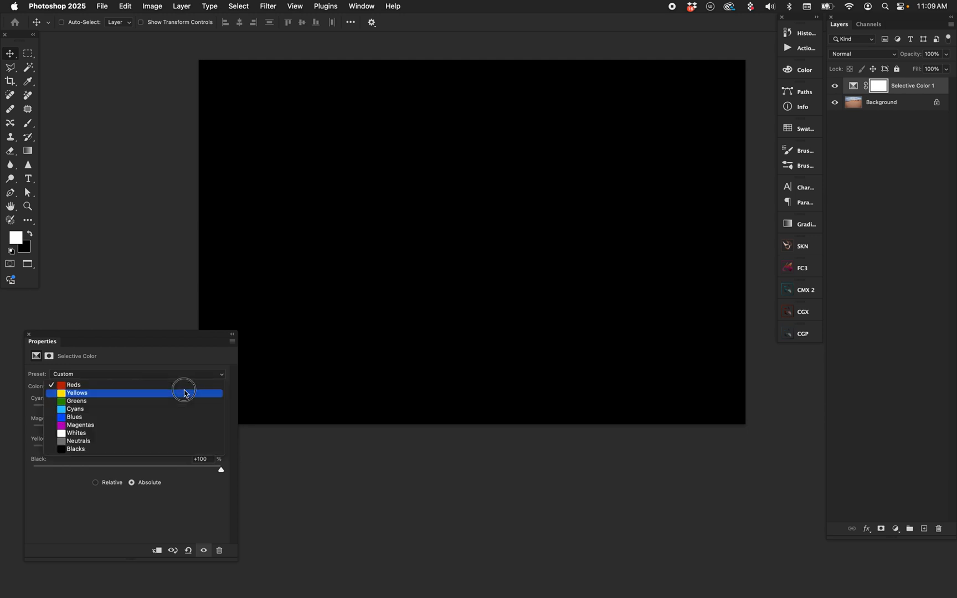
left_click(156, 441)
left_click_drag(221, 468, 5, 480)
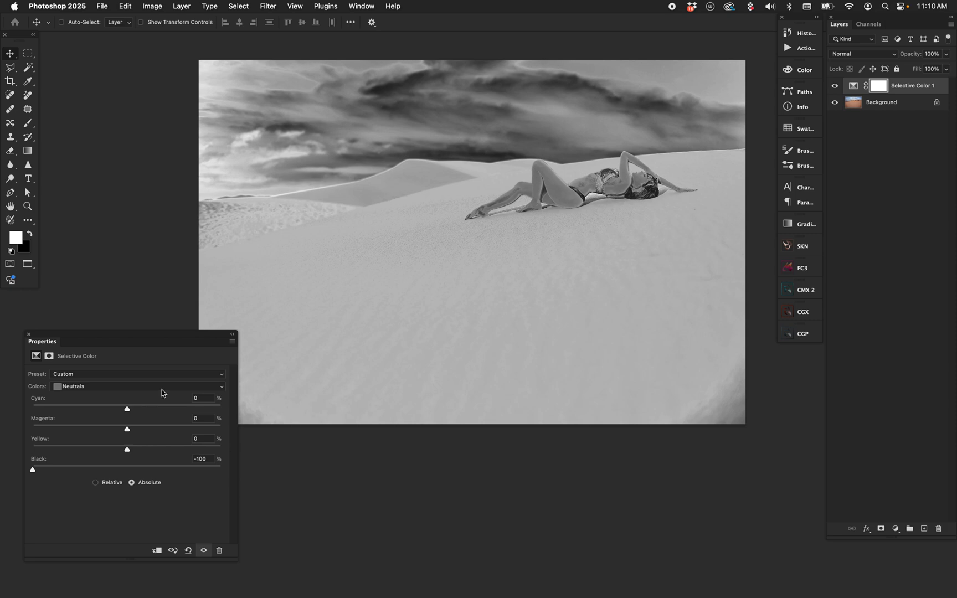
Step: Load the All Black Start preset for the Selective Color layer and set Black to -100% for the Reds range
left_click(74, 376)
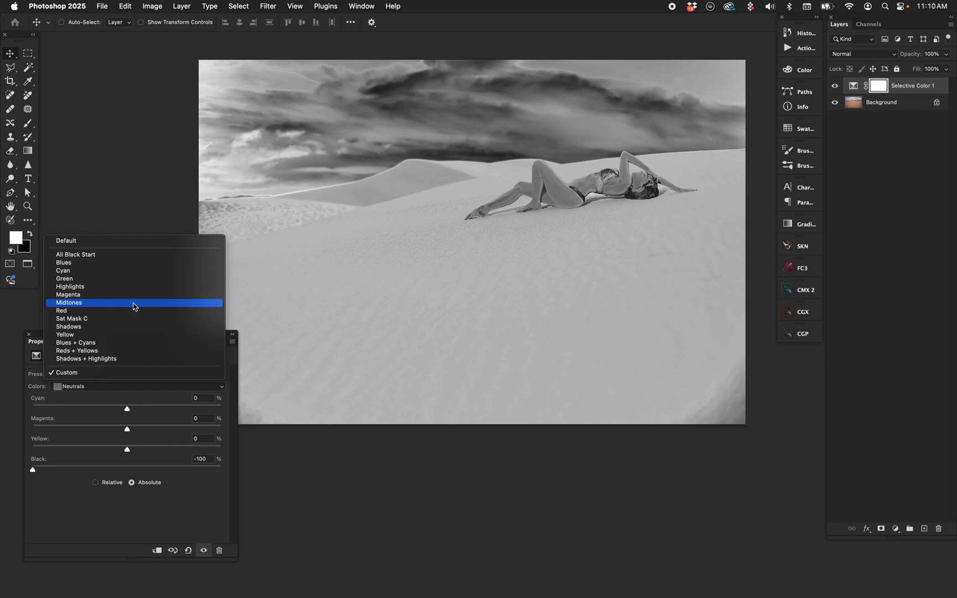
left_click(119, 259)
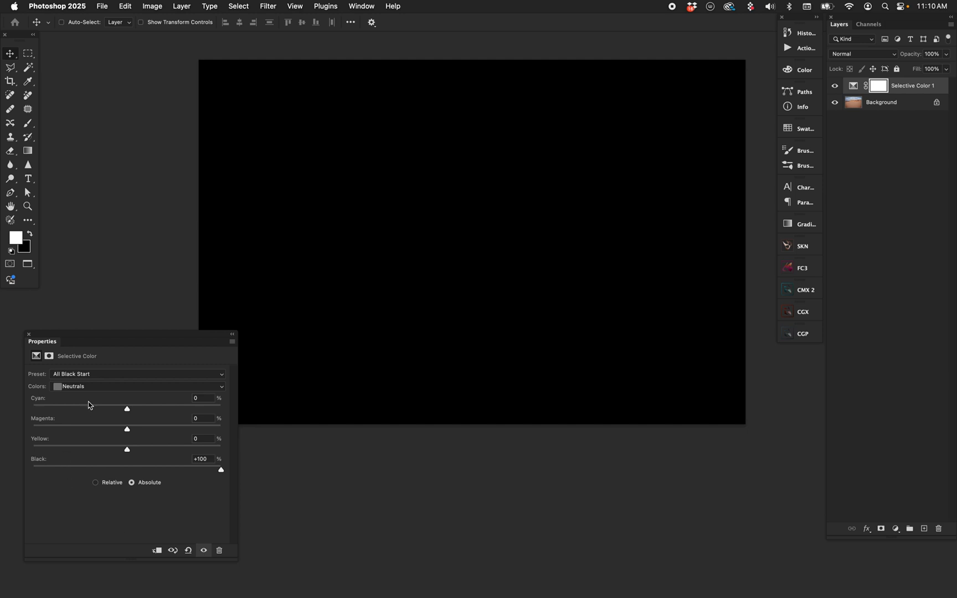
left_click(125, 387)
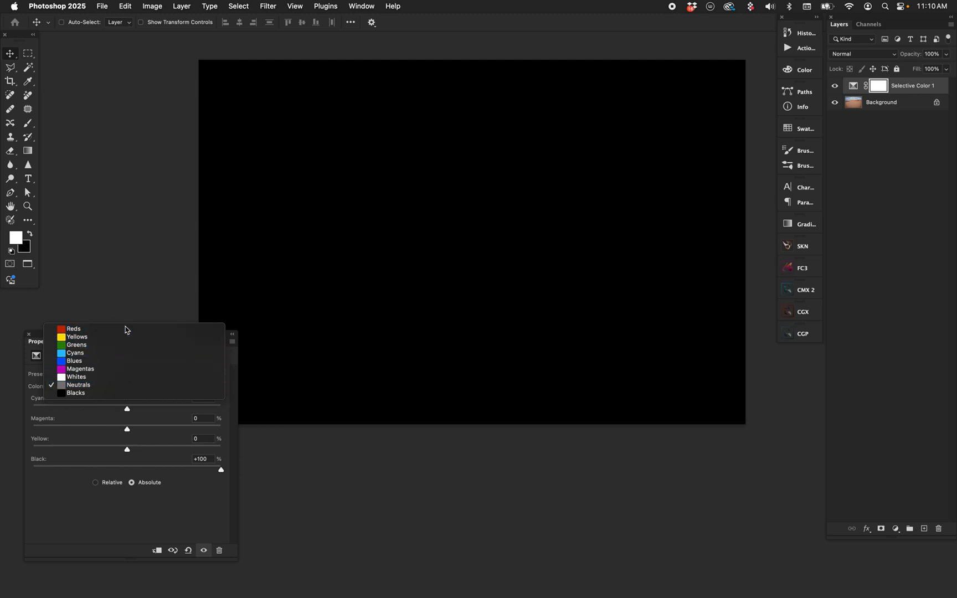
left_click(126, 329)
left_click_drag(163, 471, 9, 469)
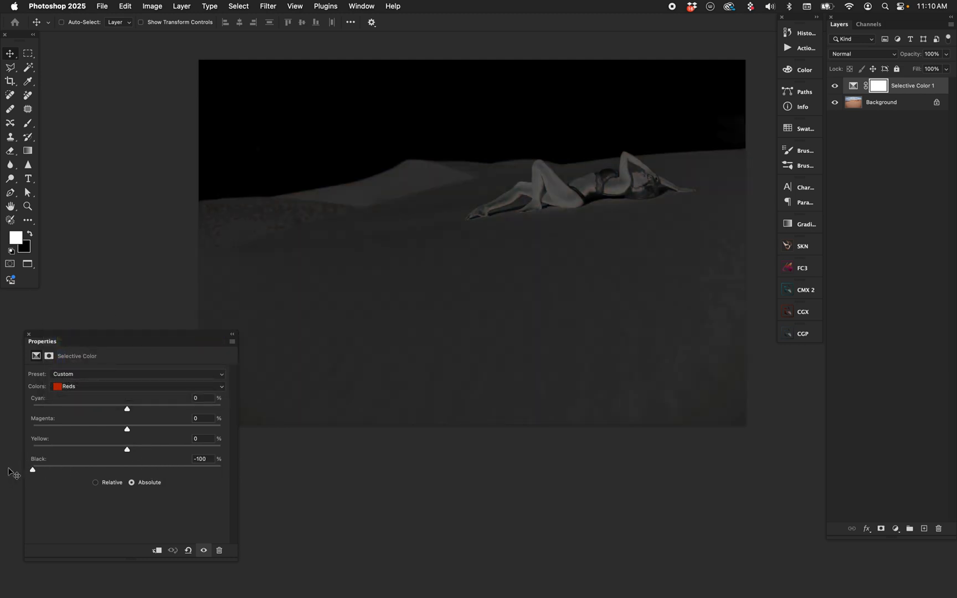
Step: Set Black to -100% for the Blues range of the Selective Color layer
left_click(125, 389)
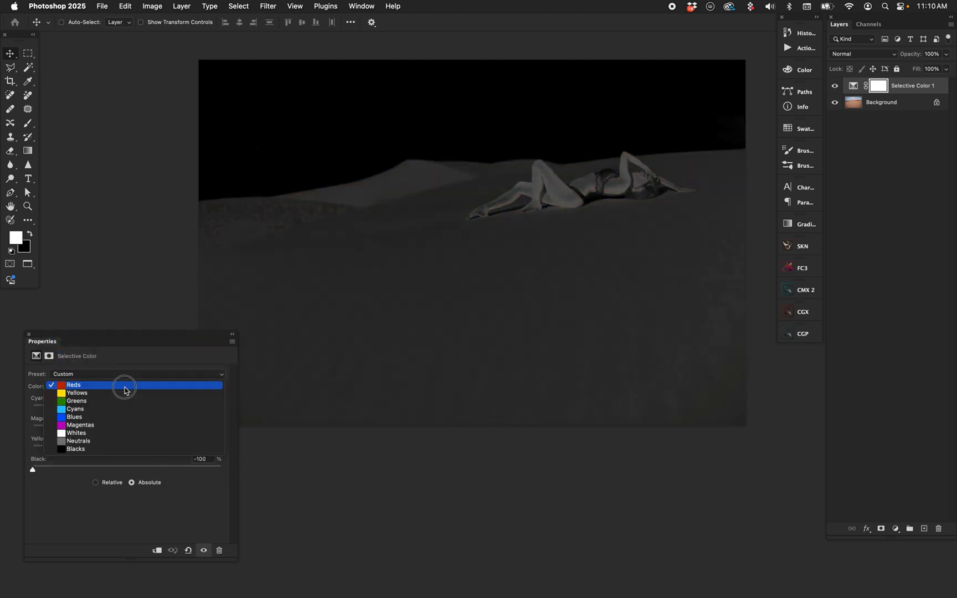
left_click(126, 417)
left_click_drag(188, 471, 7, 475)
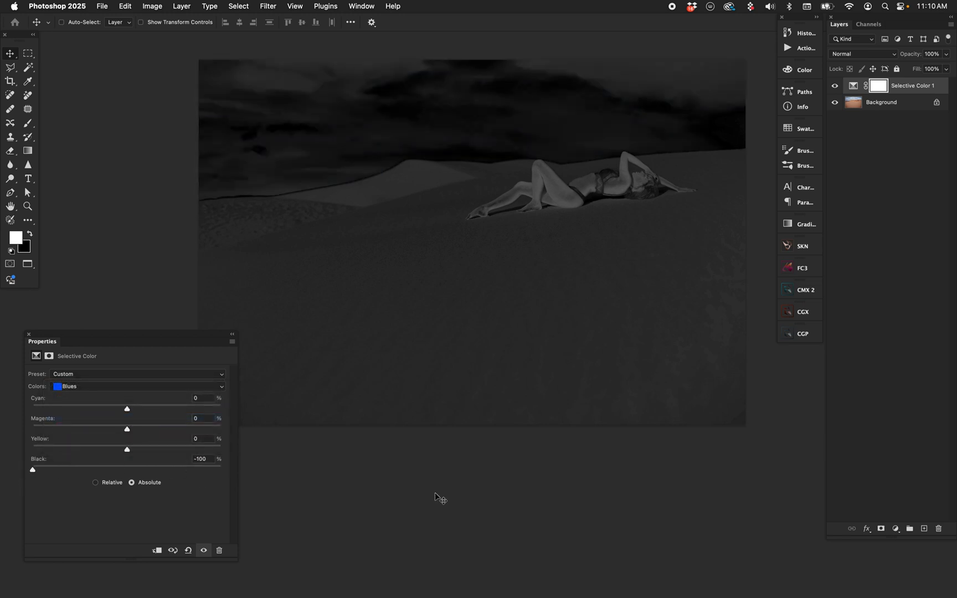
Step: Reset the Selective Color layer by loading the All Black Start preset
left_click(158, 389)
left_click(95, 501)
left_click(151, 376)
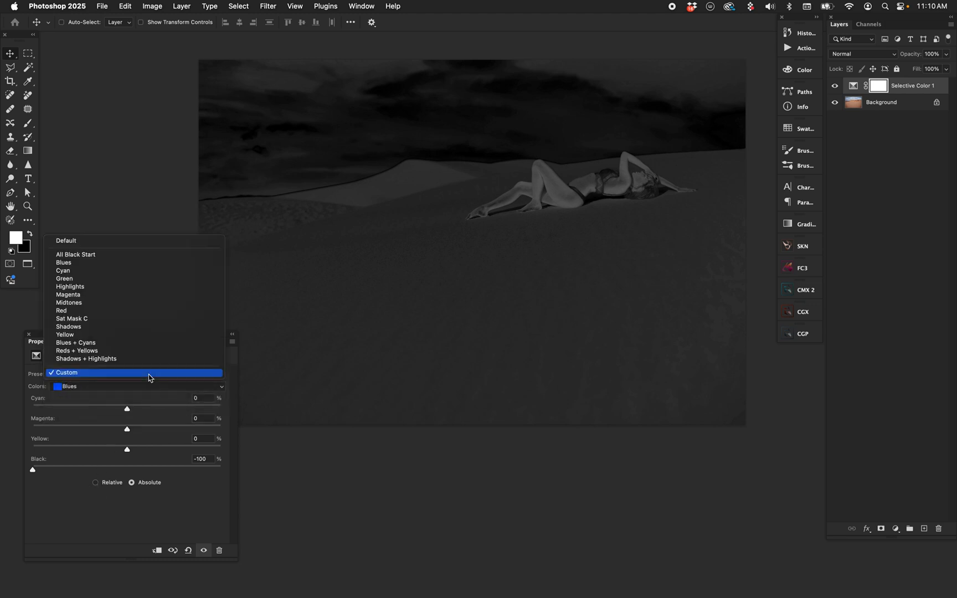
left_click(144, 254)
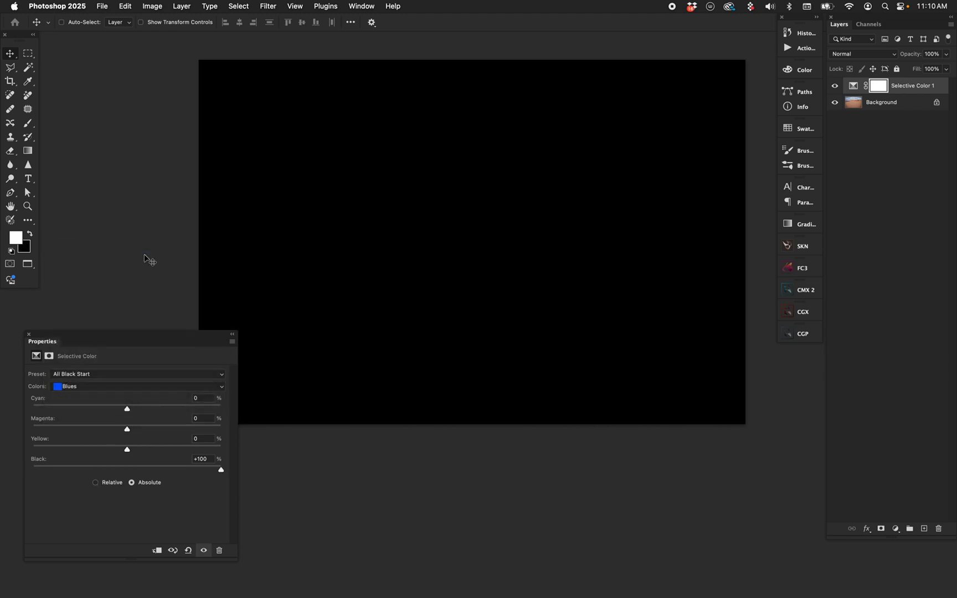
Step: Load the Blues, Cyan, Green and Highlights presets one after another to compare the masks they produce
left_click(116, 373)
left_click(115, 380)
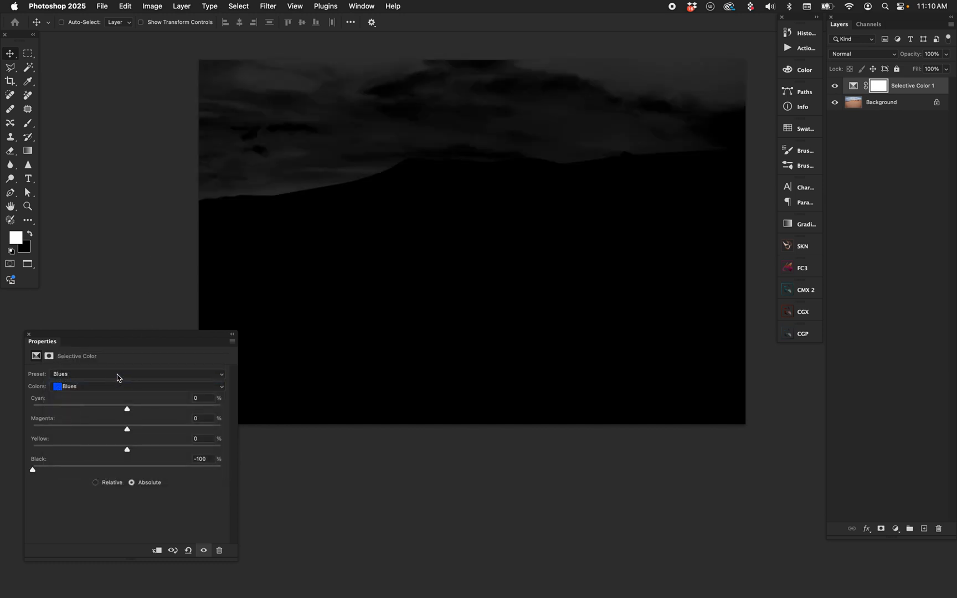
left_click(116, 376)
left_click(117, 381)
left_click(131, 375)
left_click(131, 381)
left_click(131, 376)
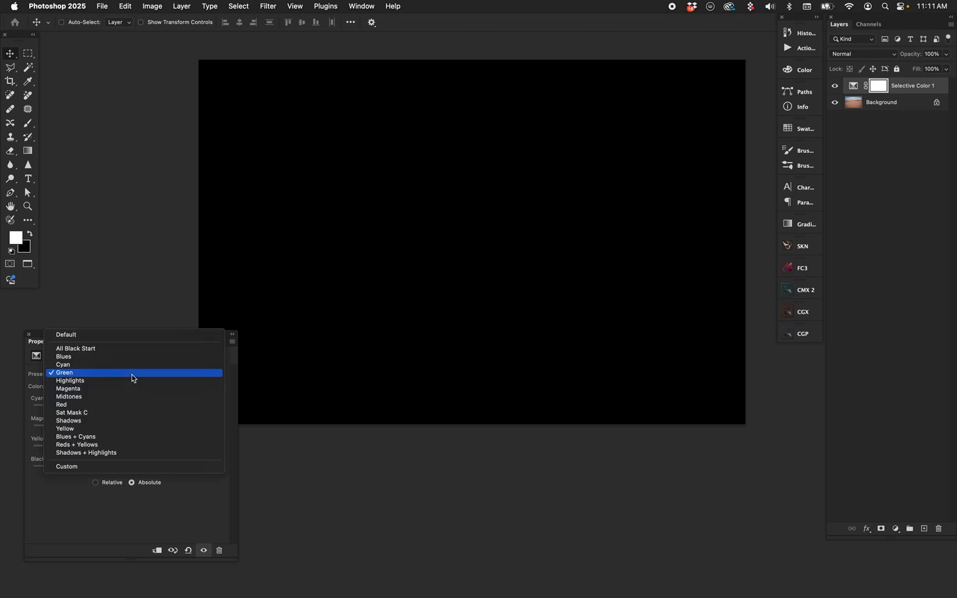
left_click(133, 381)
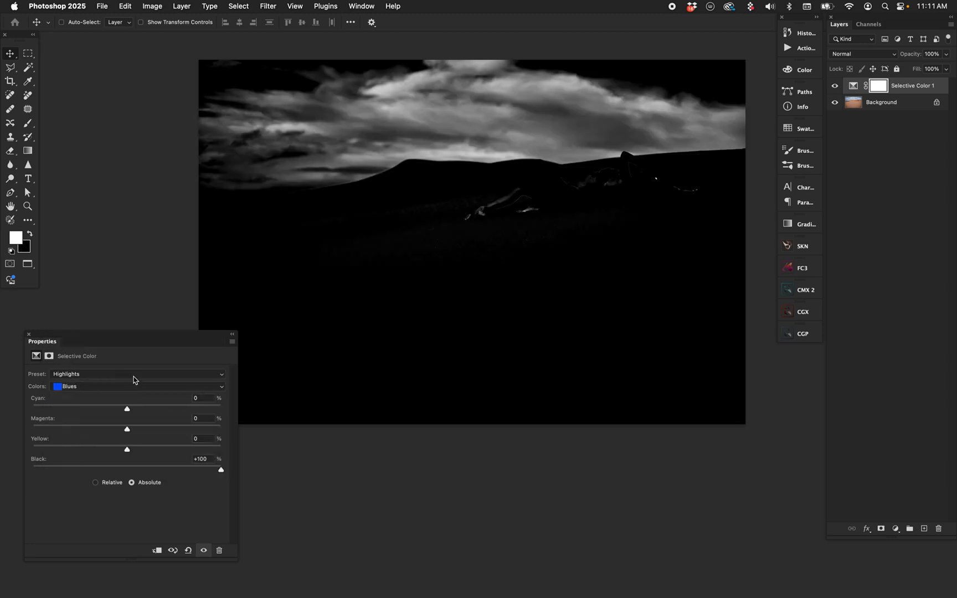
Step: Preview the Magenta, Midtones and Sat Mask C presets on the Selective Color layer in turn
left_click(133, 376)
left_click(134, 381)
left_click(139, 374)
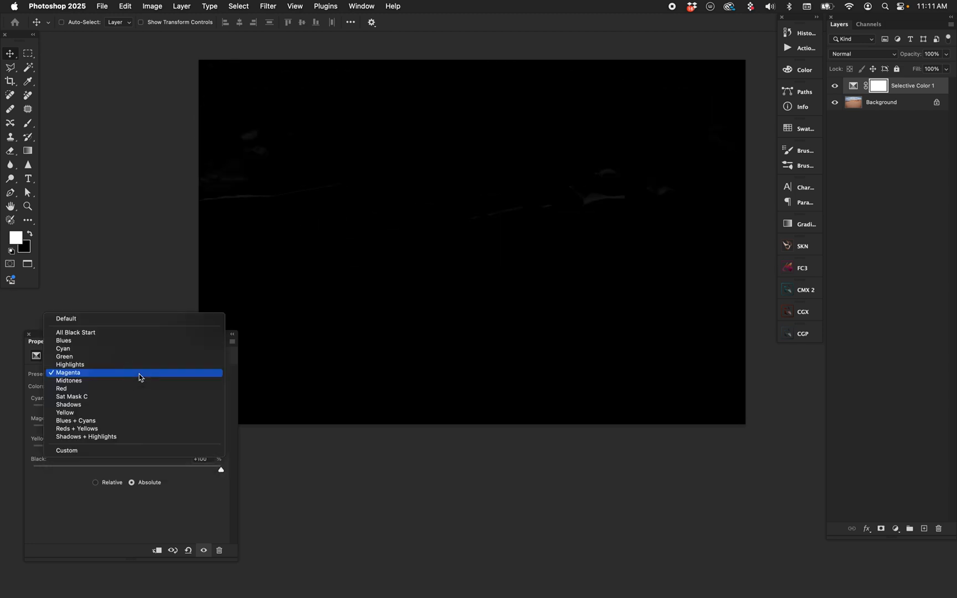
left_click(138, 380)
left_click(139, 376)
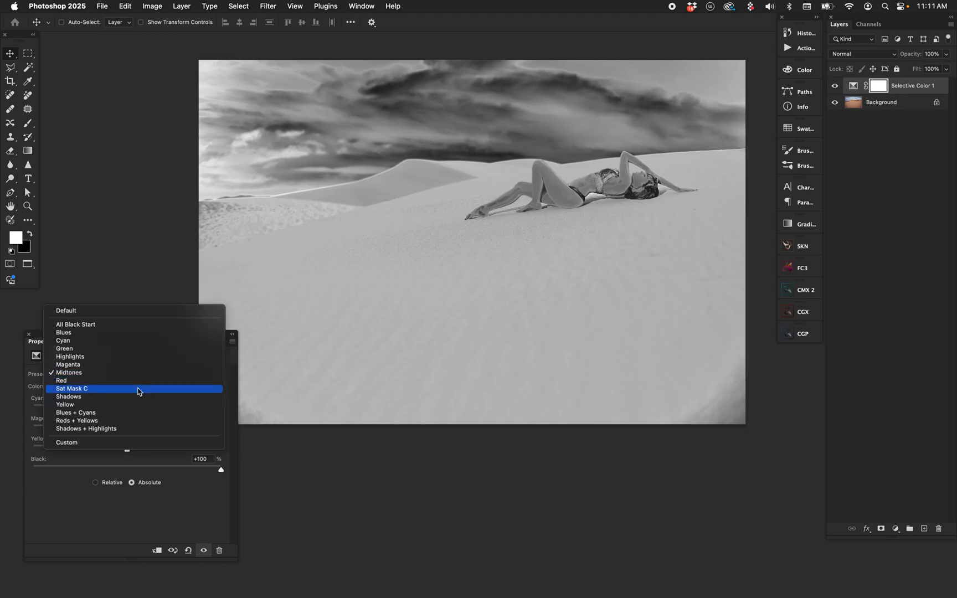
left_click(137, 388)
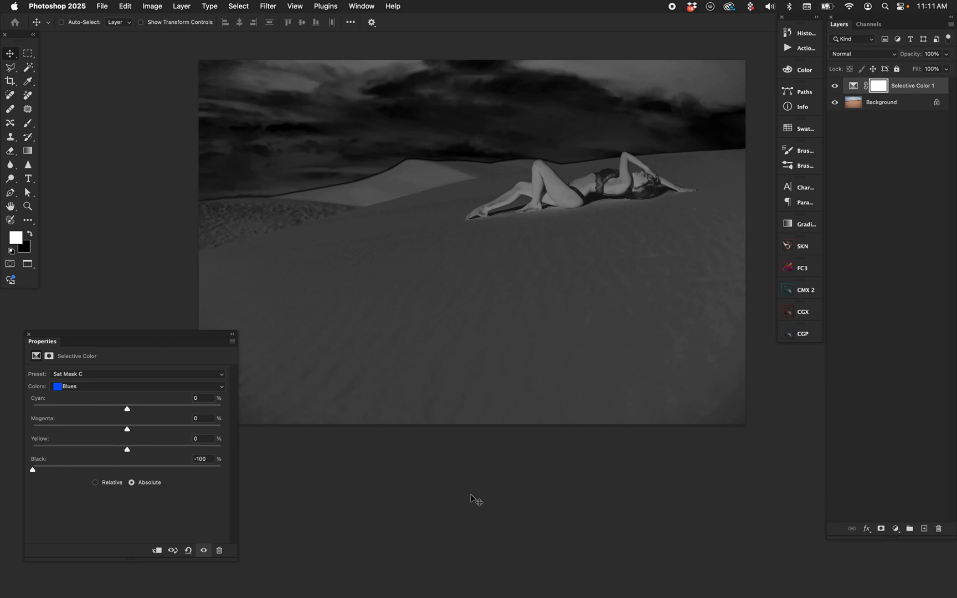
Step: Preview the combined presets Blues + Cyans, Reds + Yellows and Shadows + Highlights on the Selective Color layer
left_click(198, 375)
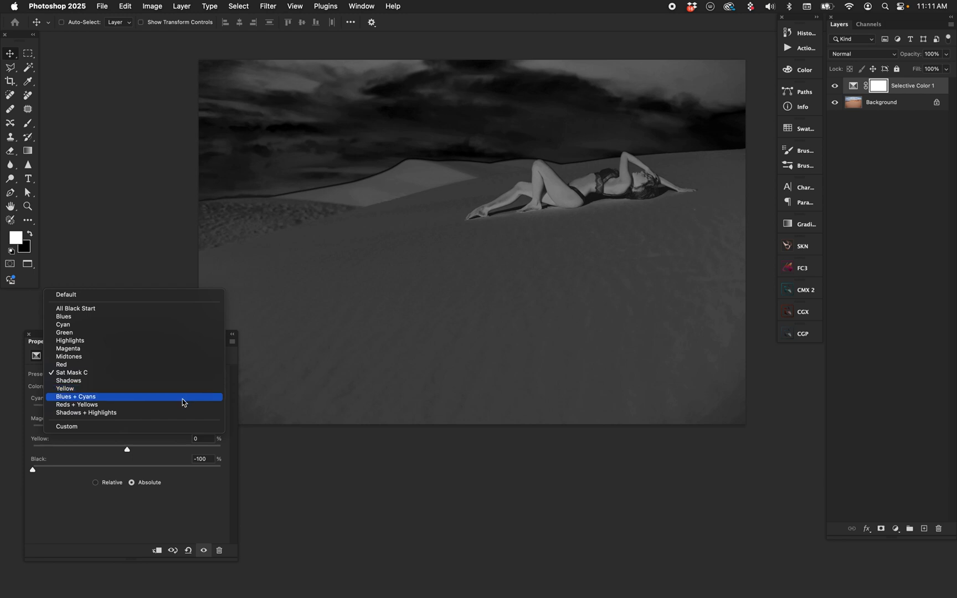
left_click(182, 398)
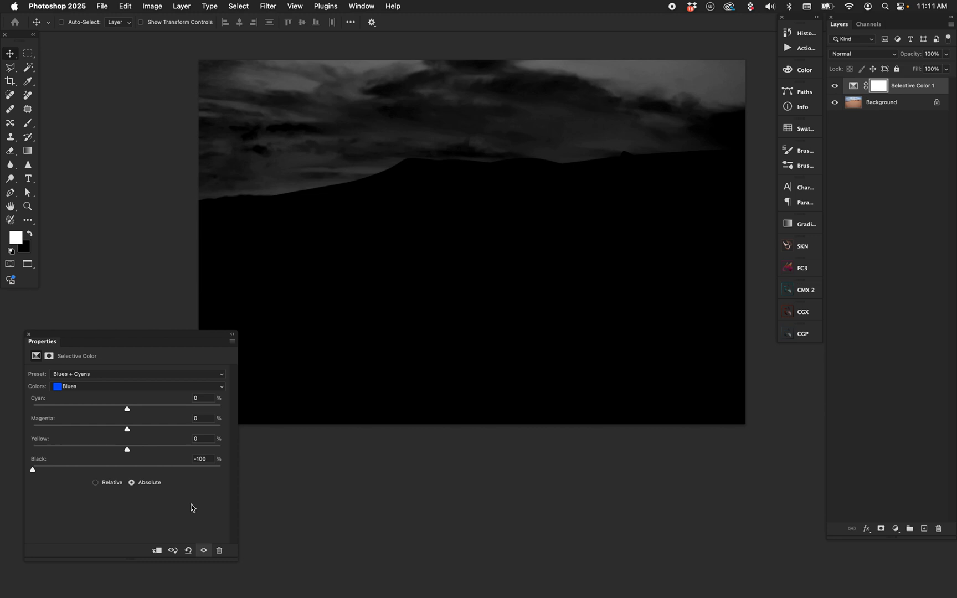
left_click(119, 386)
left_click(120, 377)
left_click(122, 375)
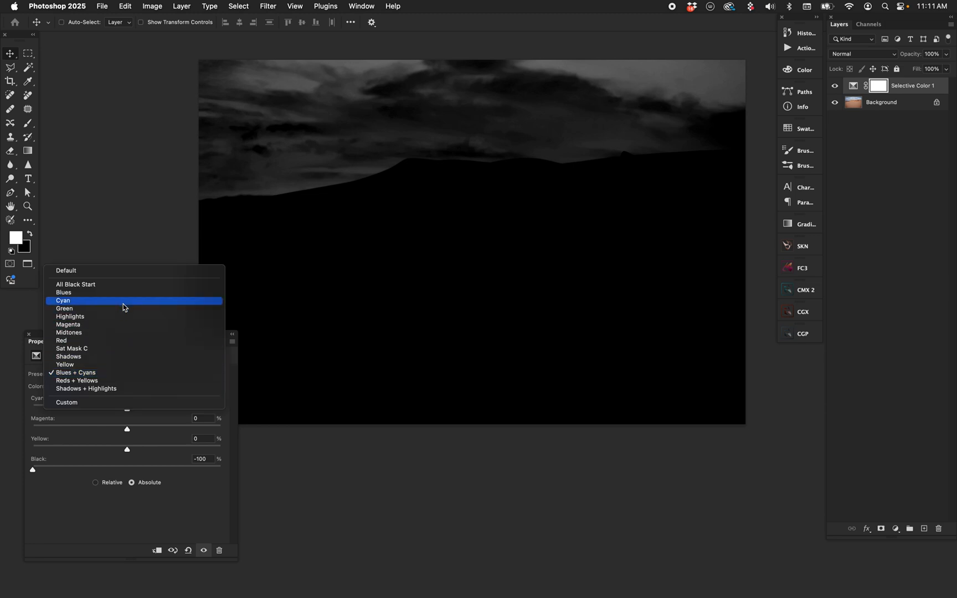
left_click(121, 381)
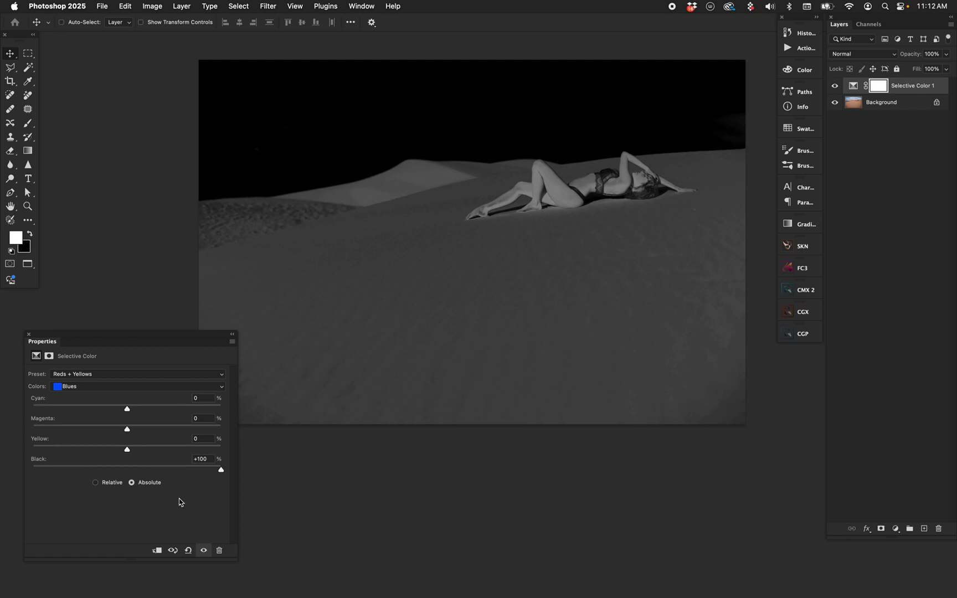
left_click(120, 375)
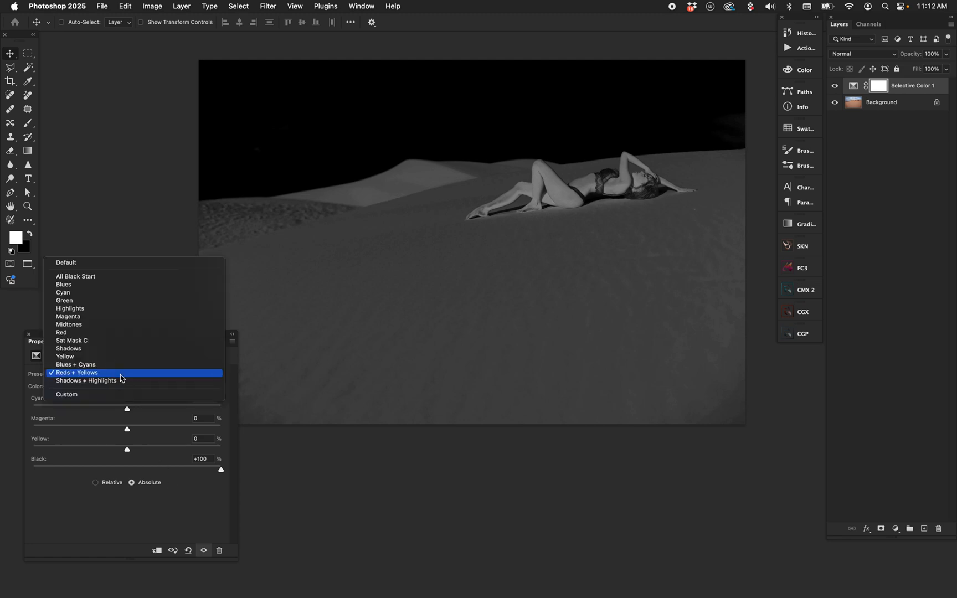
left_click(122, 381)
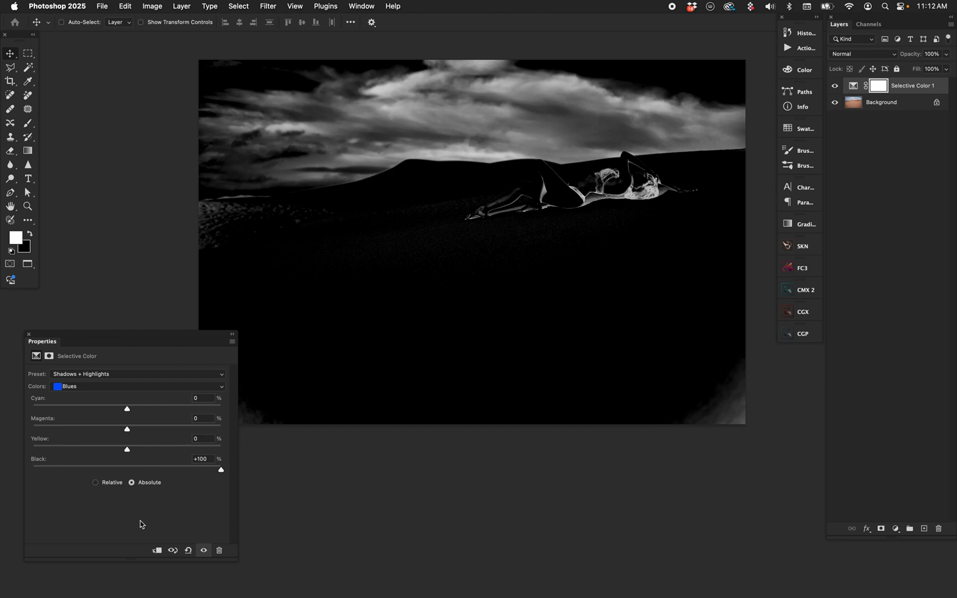
Step: Load the Sat Mask C preset again for the Selective Color layer
left_click(238, 6)
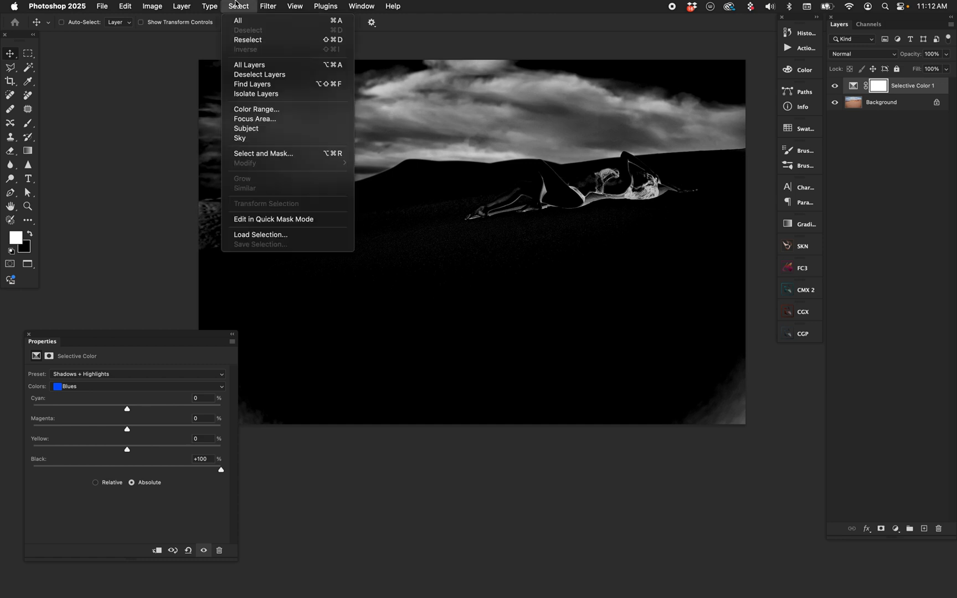
left_click(155, 189)
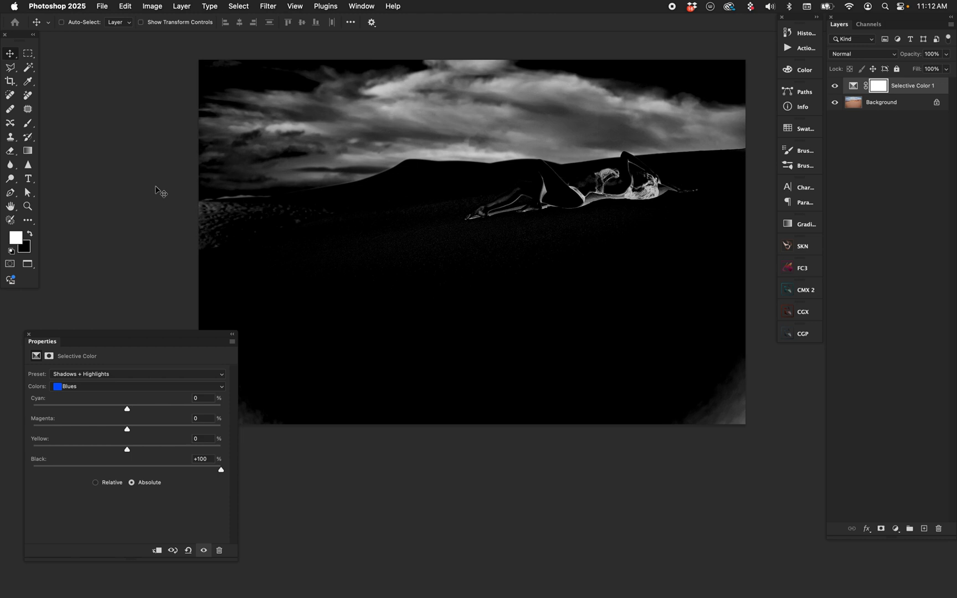
left_click(149, 374)
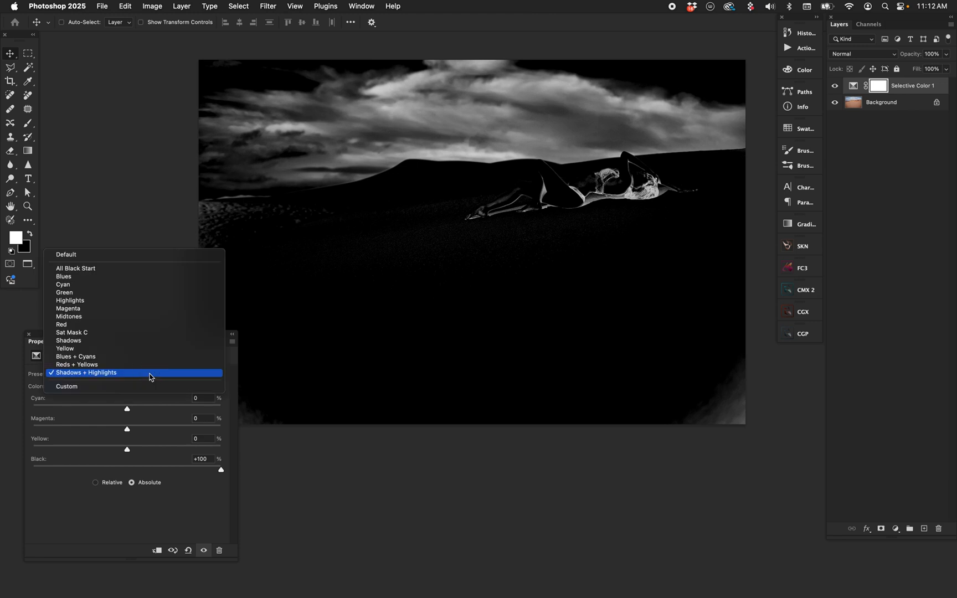
left_click(147, 332)
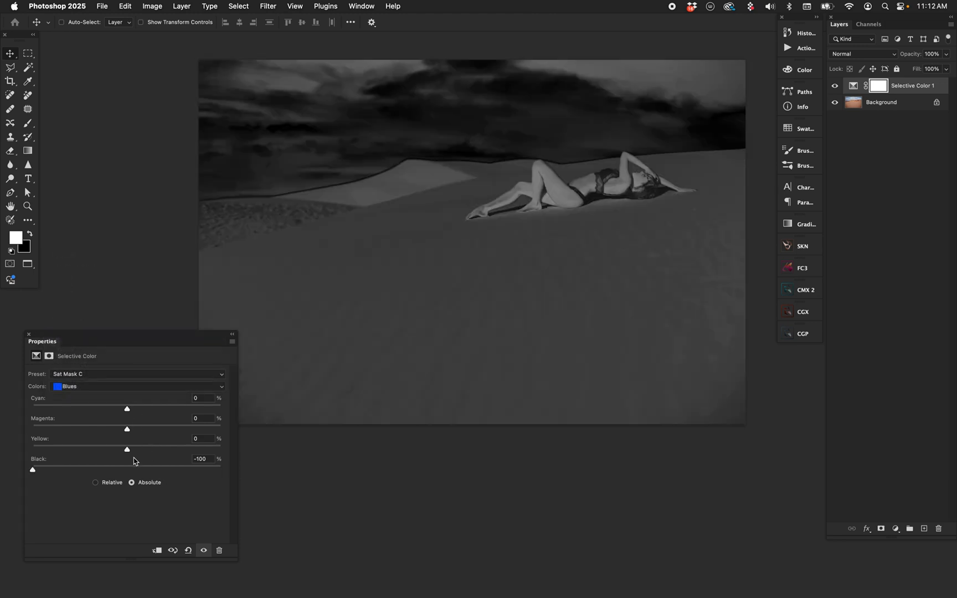
Step: Examine the Black settings that the Sat Mask C preset uses across the color ranges, including Neutrals and Blacks
left_click(67, 387)
left_click(70, 371)
left_click(72, 386)
left_click(71, 377)
left_click(152, 387)
left_click(133, 430)
left_click(141, 391)
left_click(144, 394)
left_click(144, 387)
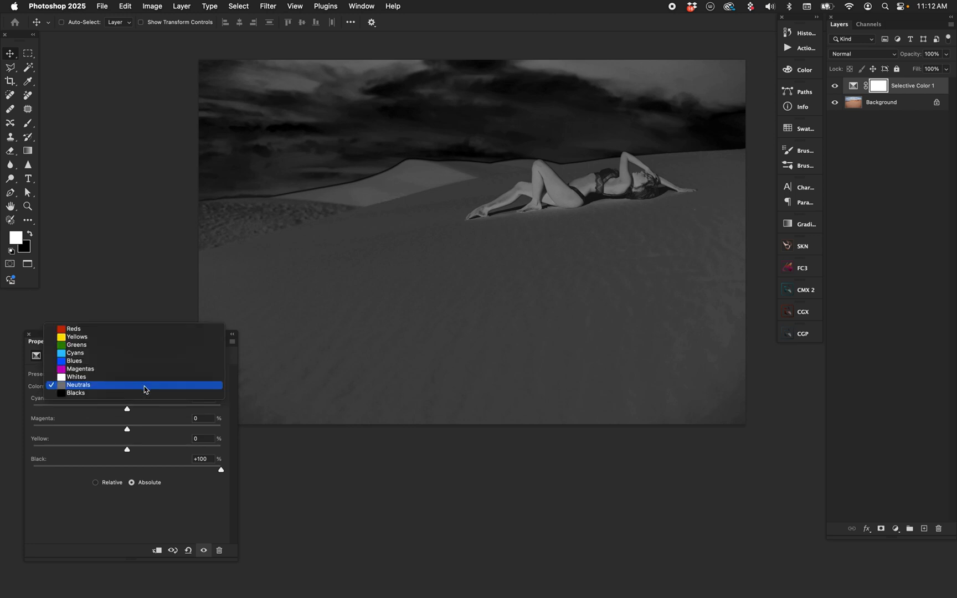
left_click(141, 396)
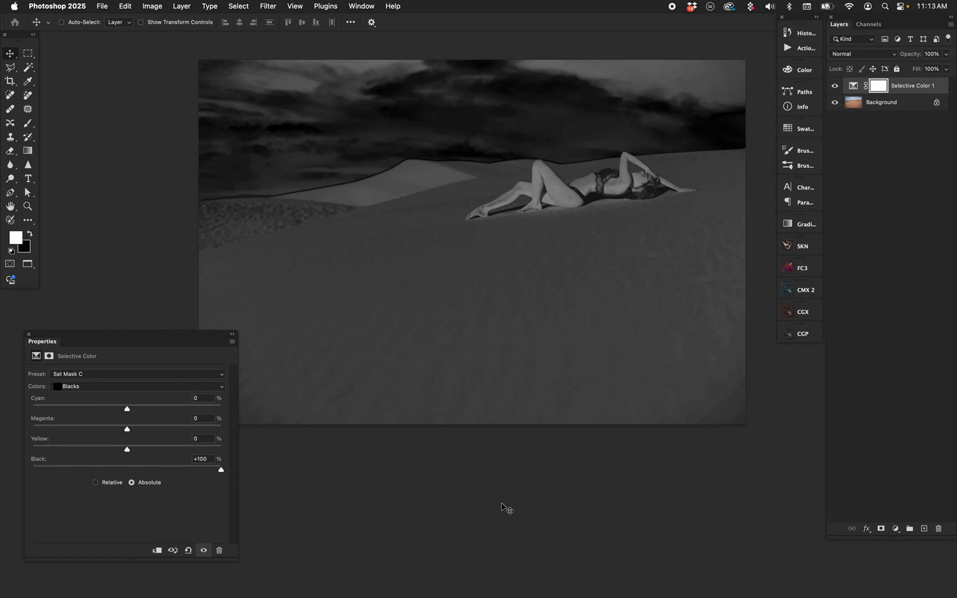
Step: Preview the Magenta, Highlights and Blues + Cyans presets once more and return the layer to All Black Start
left_click(163, 374)
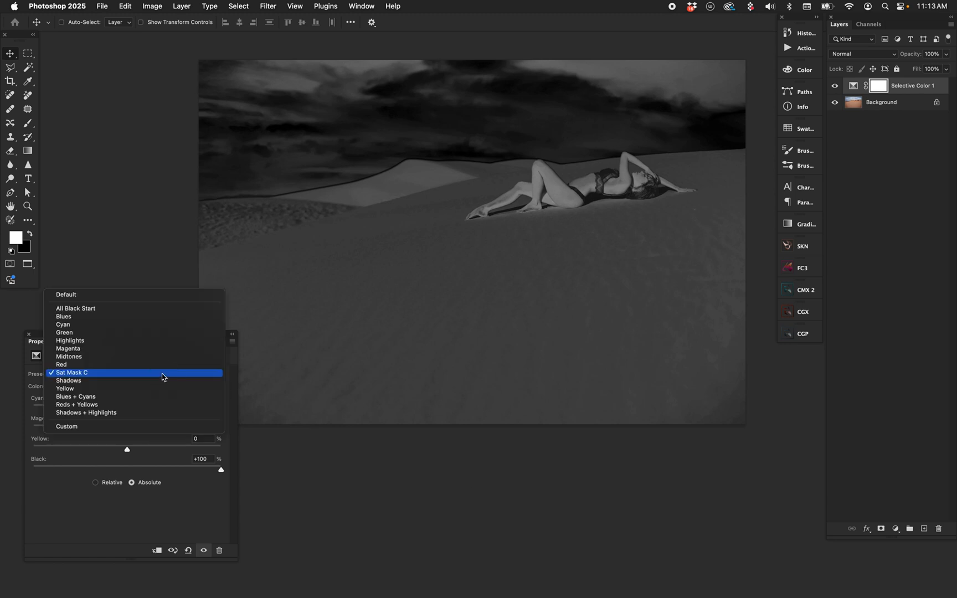
left_click(128, 348)
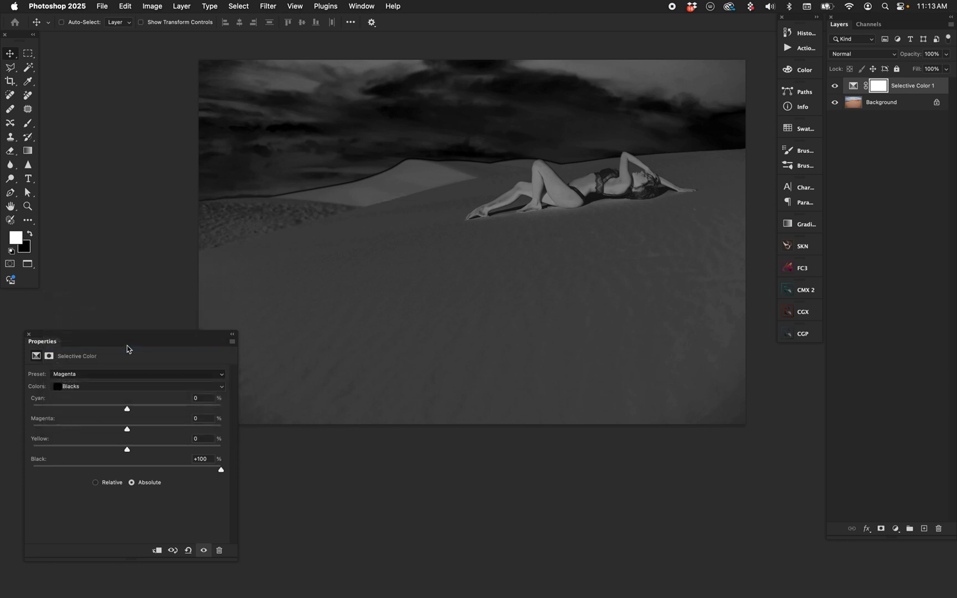
left_click(107, 375)
left_click(105, 365)
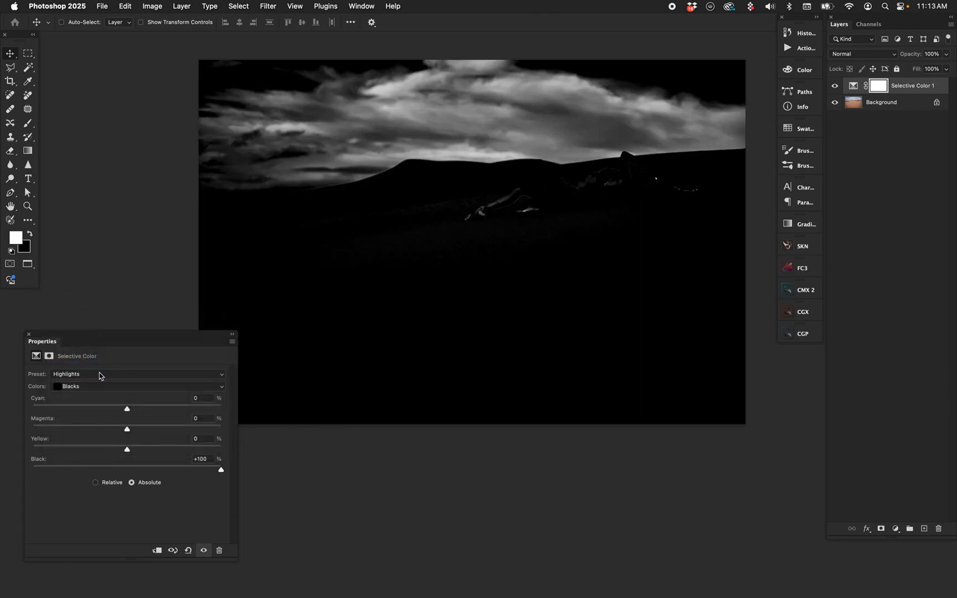
left_click(102, 374)
left_click(84, 428)
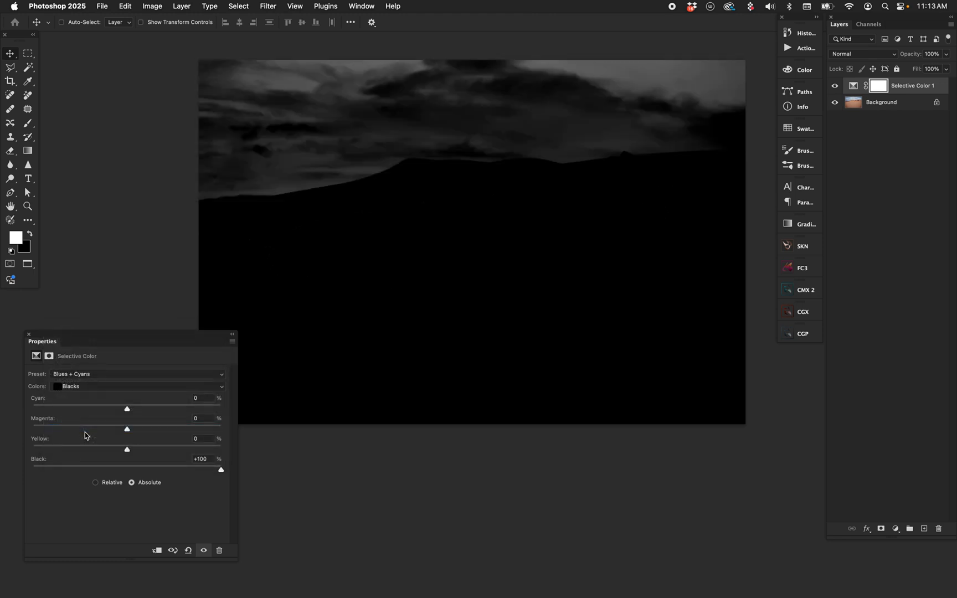
left_click(99, 374)
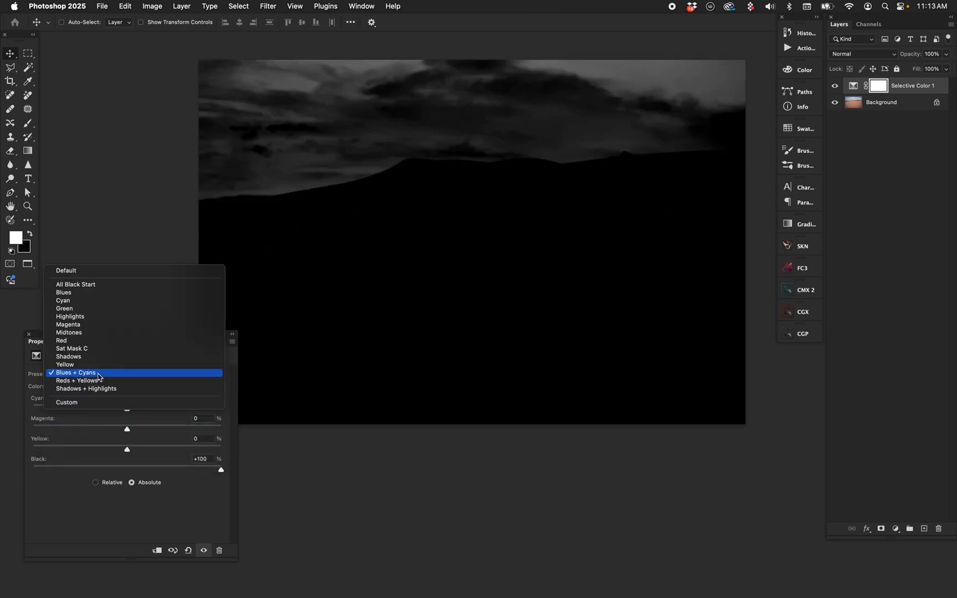
left_click(106, 285)
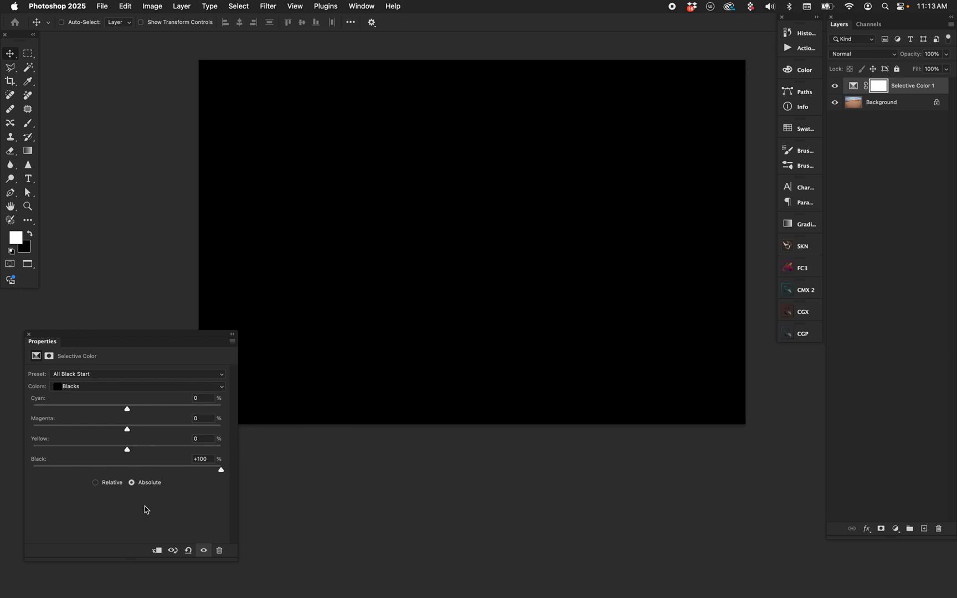
Step: Compare the Relative method on the Selective Color layer and switch it back to Absolute
left_click(133, 483)
left_click(133, 483)
left_click(95, 482)
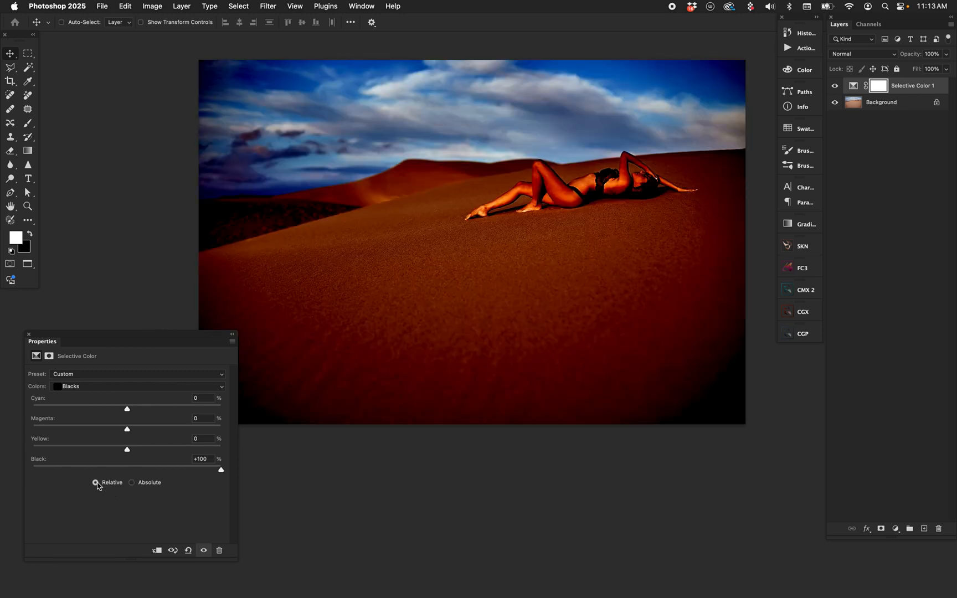
left_click(132, 482)
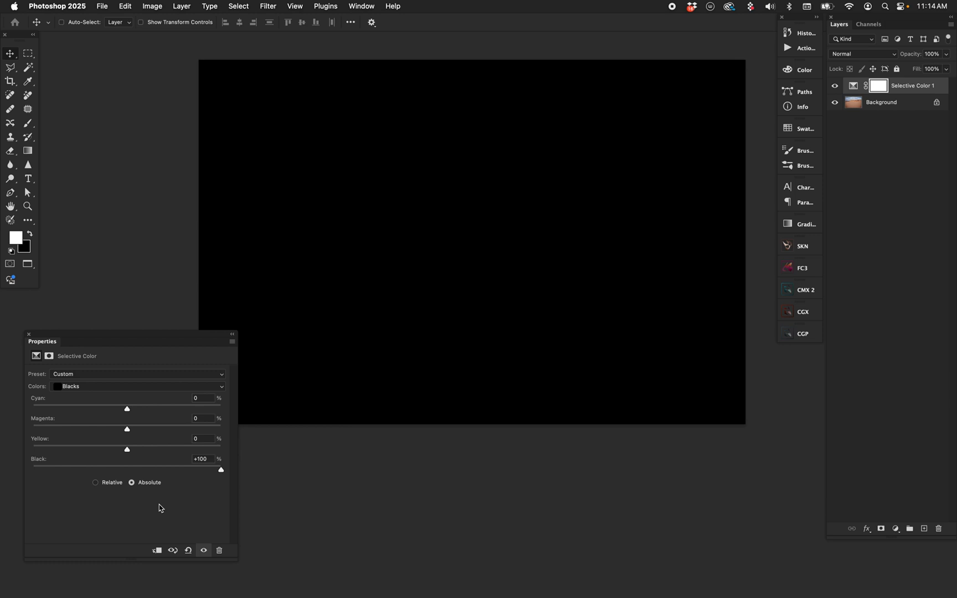
left_click(161, 375)
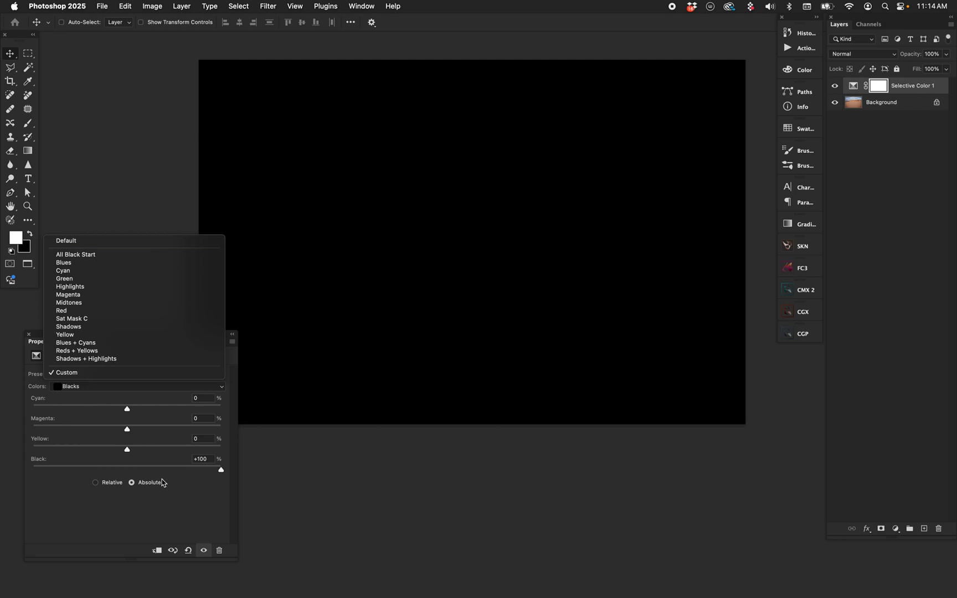
left_click(193, 517)
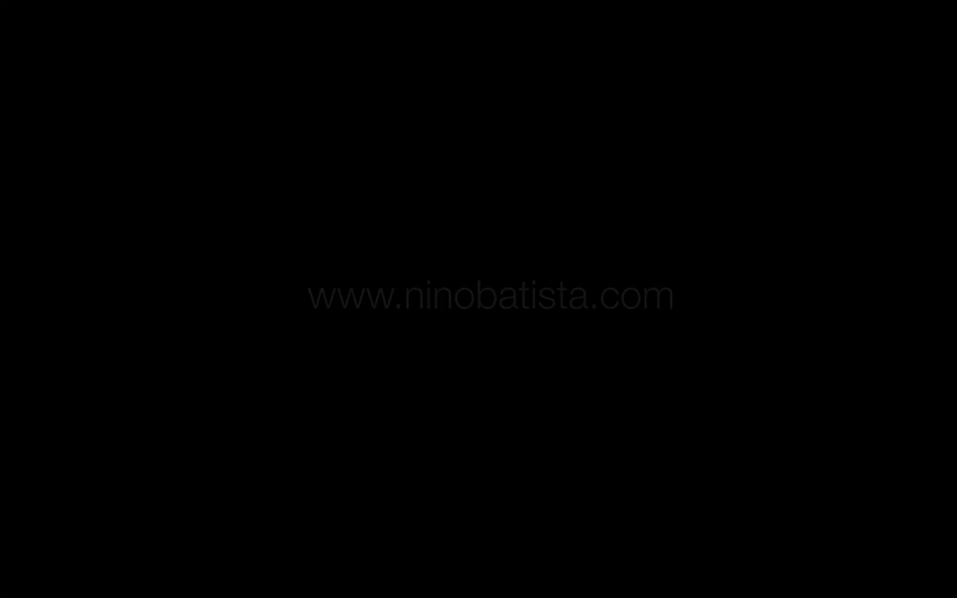